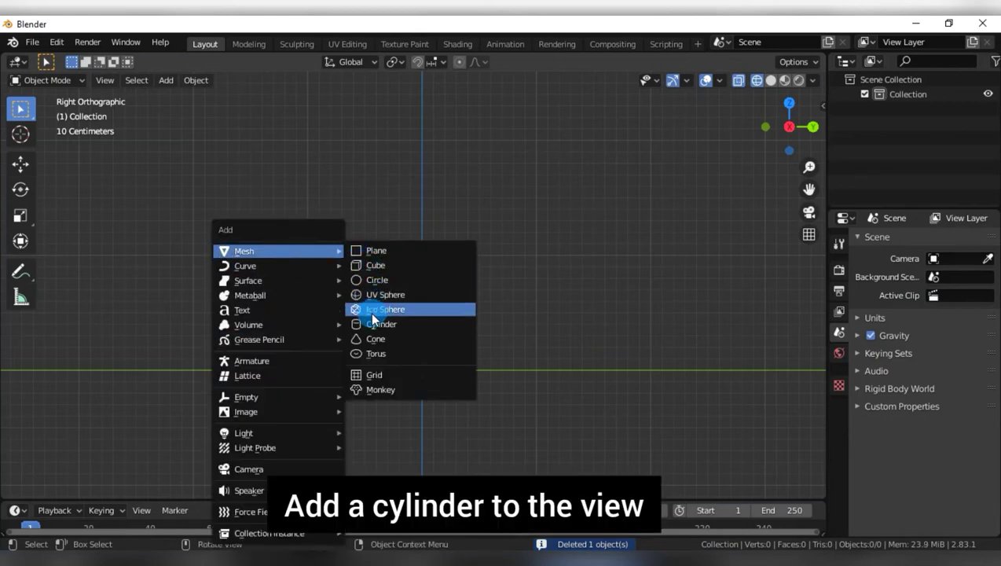
Add a cylinder and raise it about 1.17 m along Z.
{"action": "left_click", "coordinate": [370, 322]}
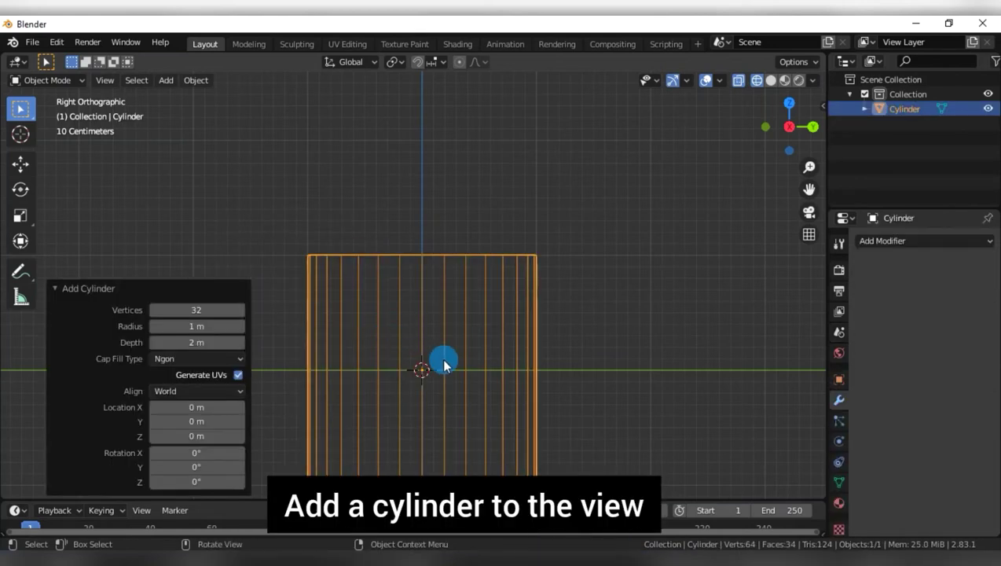
{"action": "key", "text": "g"}
{"action": "key", "text": "z"}
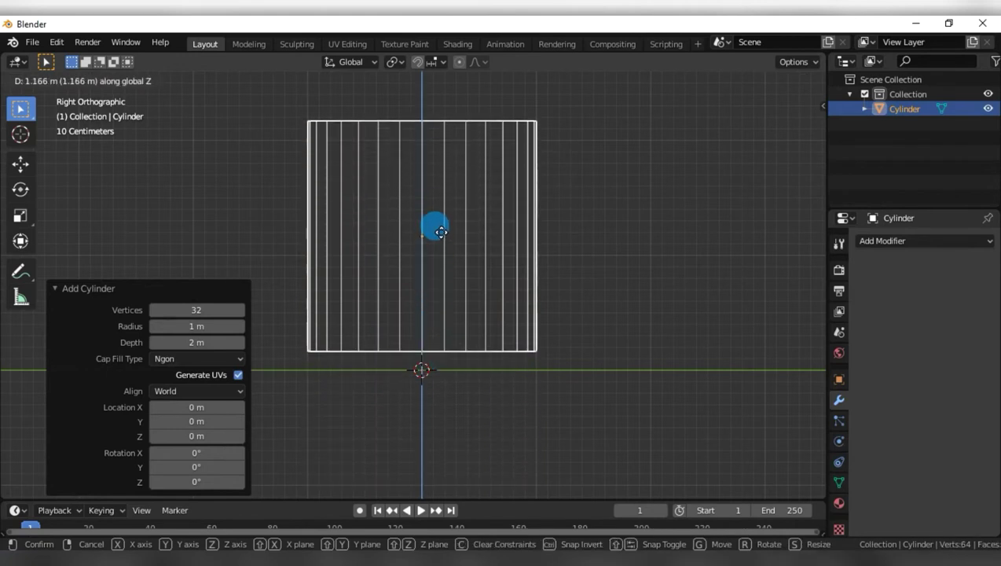
{"action": "left_click", "coordinate": [441, 232]}
Taper the cylinder by scaling its bottom ring of vertices to 0.789.
{"action": "key", "text": "Tab"}
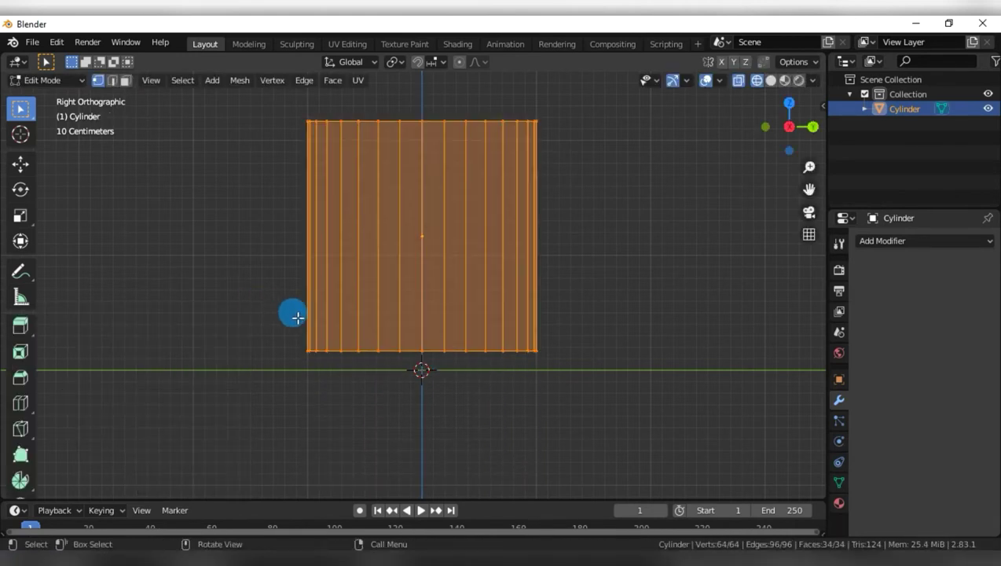
{"action": "left_click_drag", "start_coordinate": [260, 307], "coordinate": [688, 419]}
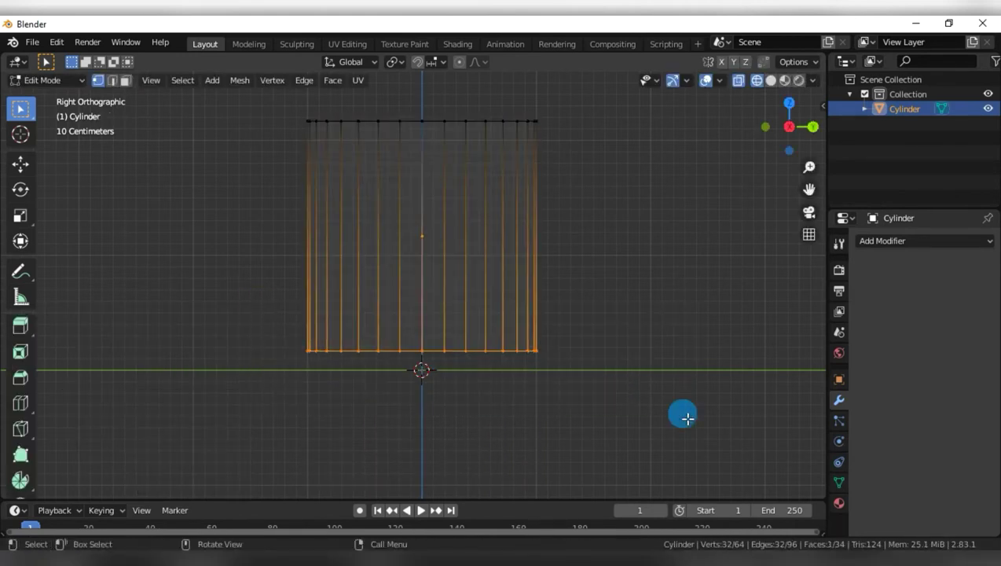
{"action": "key", "text": "s"}
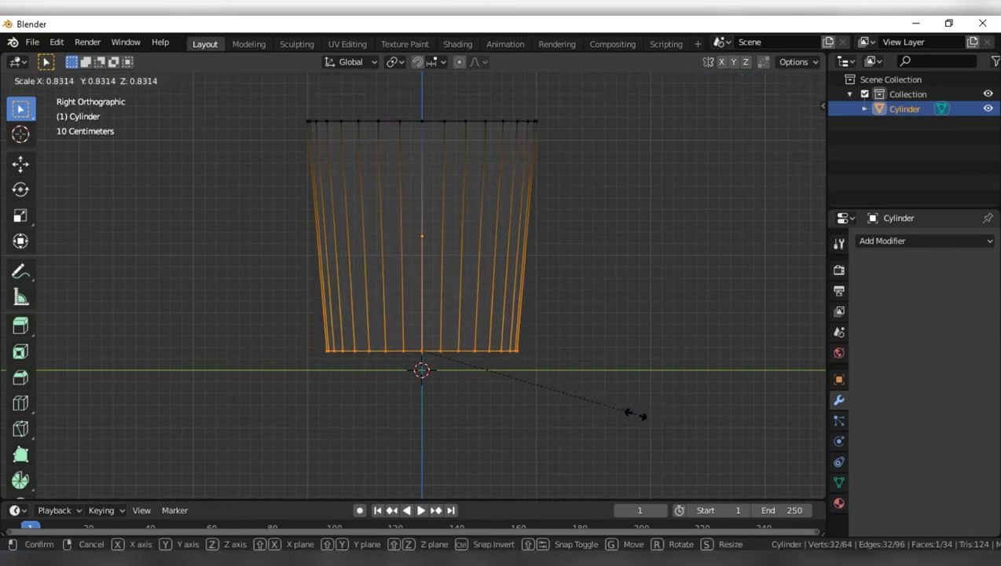
{"action": "left_click", "coordinate": [528, 401]}
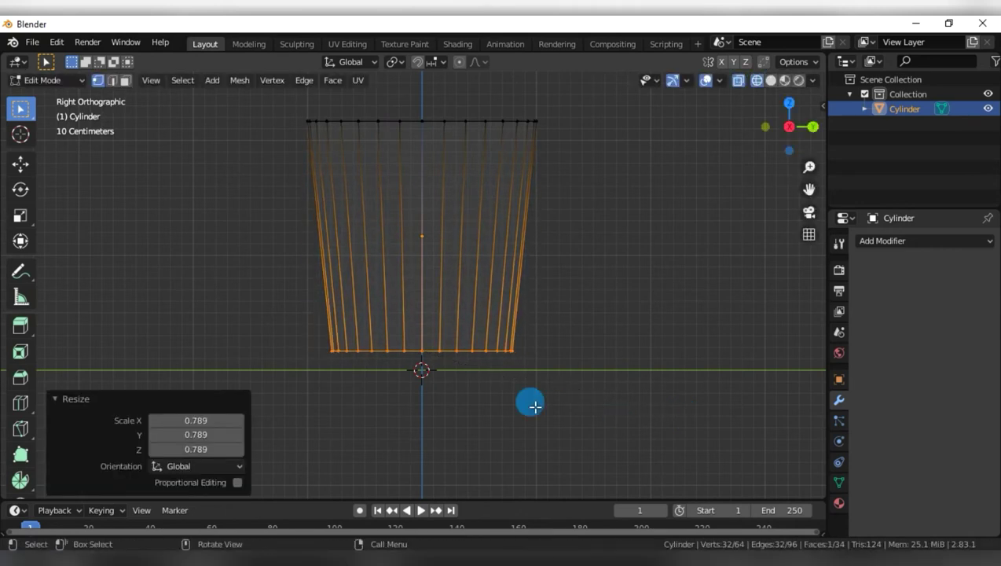
{"action": "left_click", "coordinate": [275, 382]}
Add 8 horizontal loop cuts around the cylinder's sides.
{"action": "left_click", "coordinate": [21, 403]}
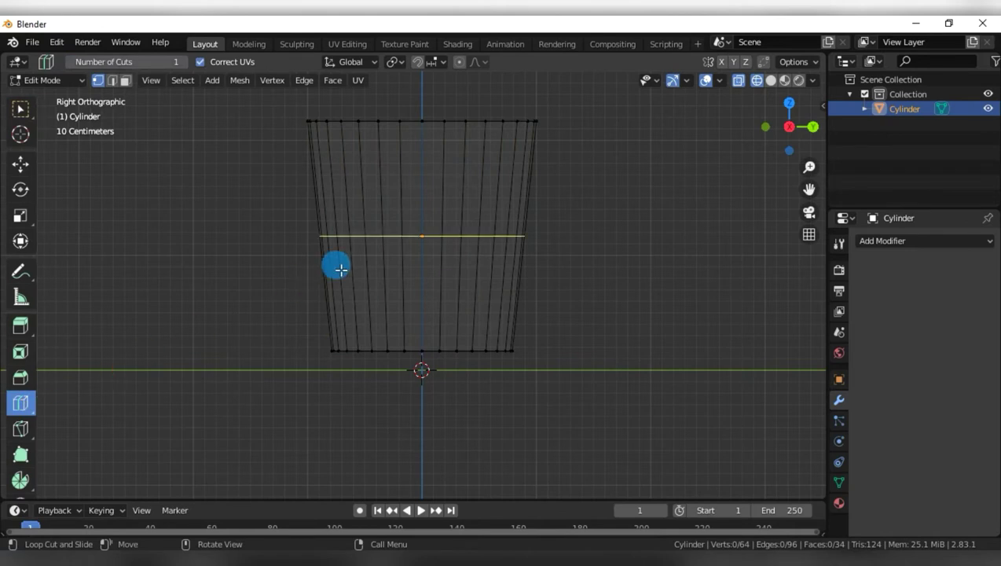
{"action": "left_click", "coordinate": [362, 252]}
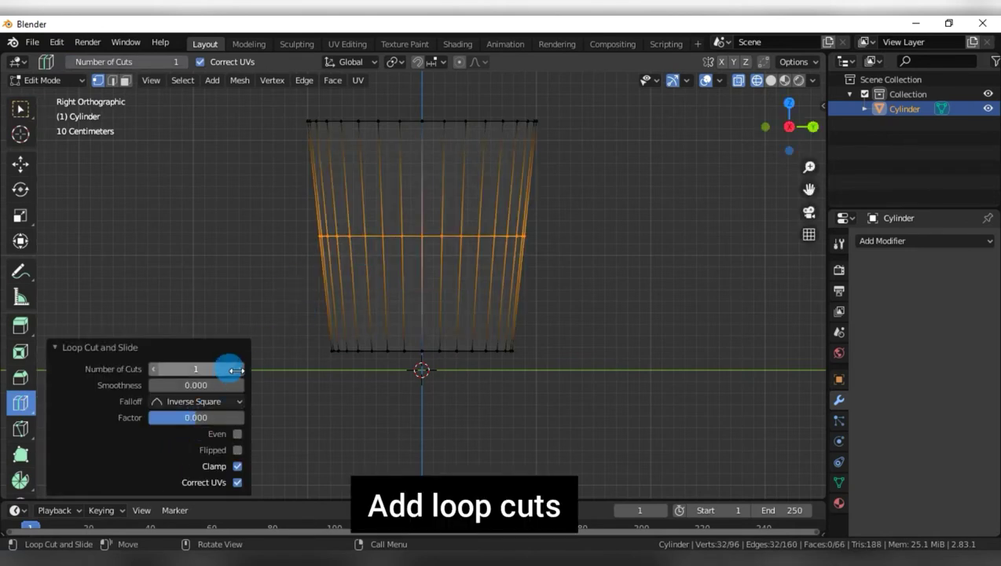
{"action": "left_click", "coordinate": [240, 370]}
{"action": "left_click", "coordinate": [240, 370]}
{"action": "left_click", "coordinate": [239, 370]}
{"action": "left_click", "coordinate": [240, 369]}
{"action": "left_click", "coordinate": [240, 370]}
{"action": "left_click", "coordinate": [239, 370]}
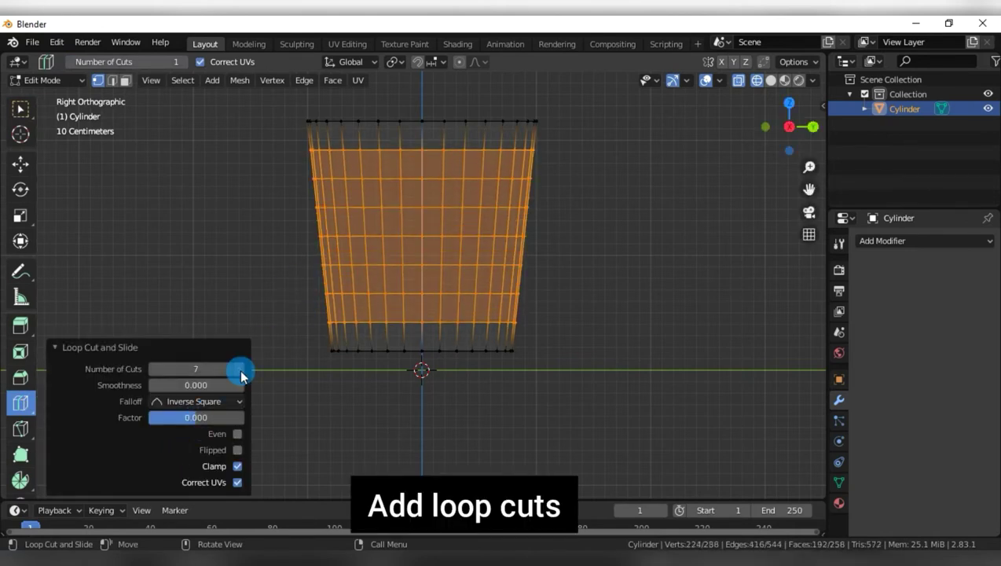
{"action": "left_click", "coordinate": [240, 368]}
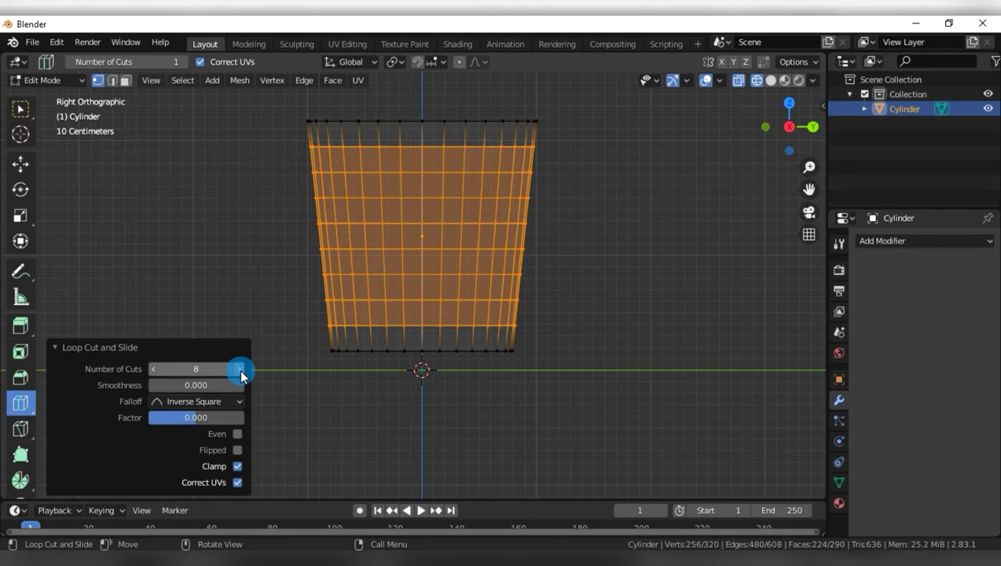
{"action": "left_click", "coordinate": [20, 109]}
{"action": "left_click_drag", "start_coordinate": [564, 227], "coordinate": [684, 231]}
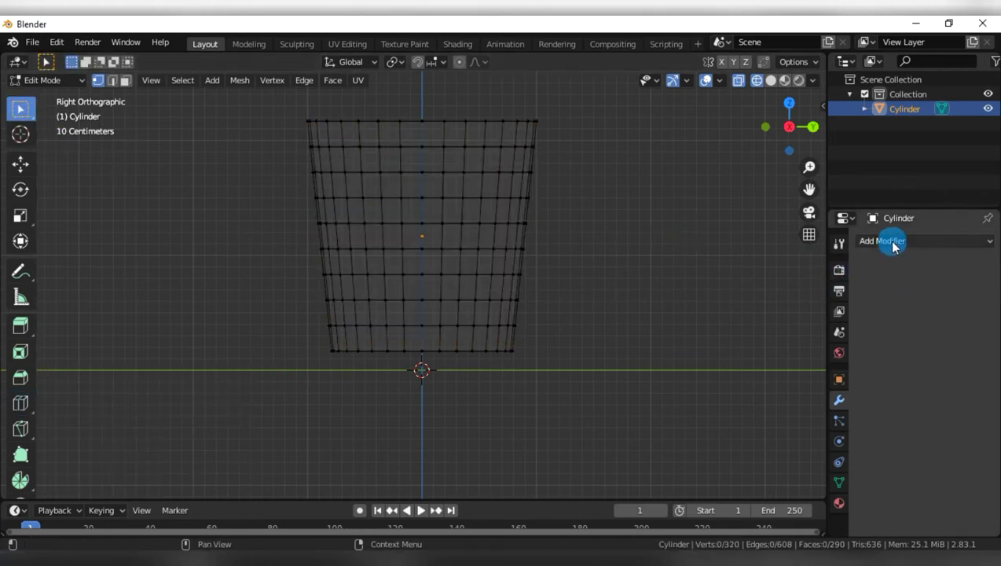
Add a Decimate modifier in Un-Subdivide mode with 1 iteration, then return to Object Mode.
{"action": "left_click", "coordinate": [893, 243]}
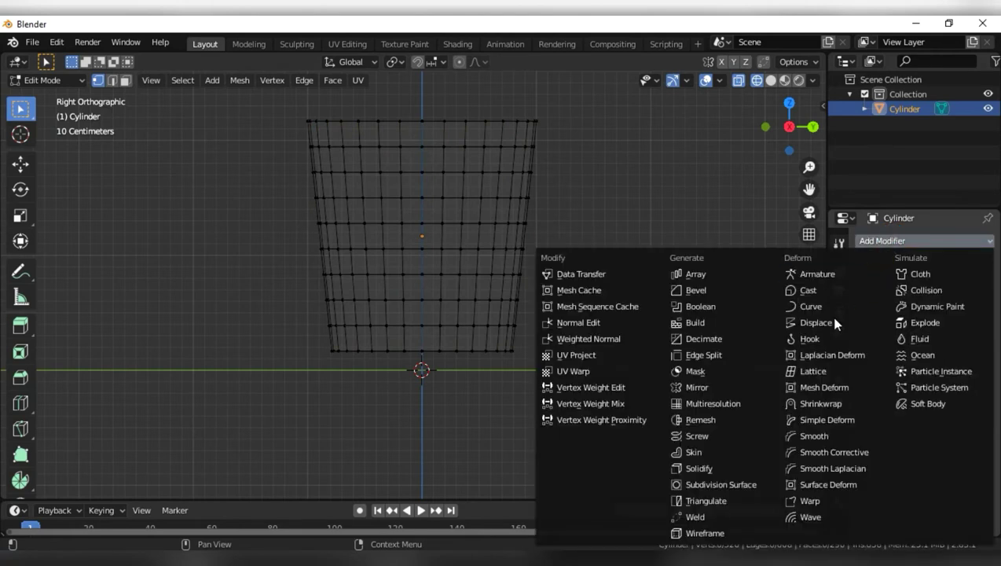
{"action": "left_click", "coordinate": [711, 340]}
{"action": "left_click", "coordinate": [921, 306]}
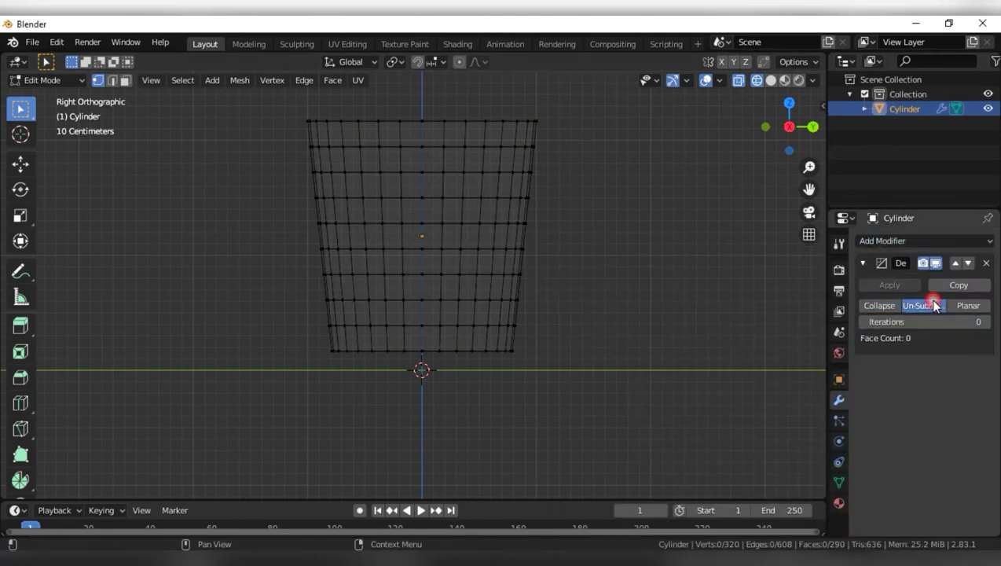
{"action": "left_click", "coordinate": [986, 321]}
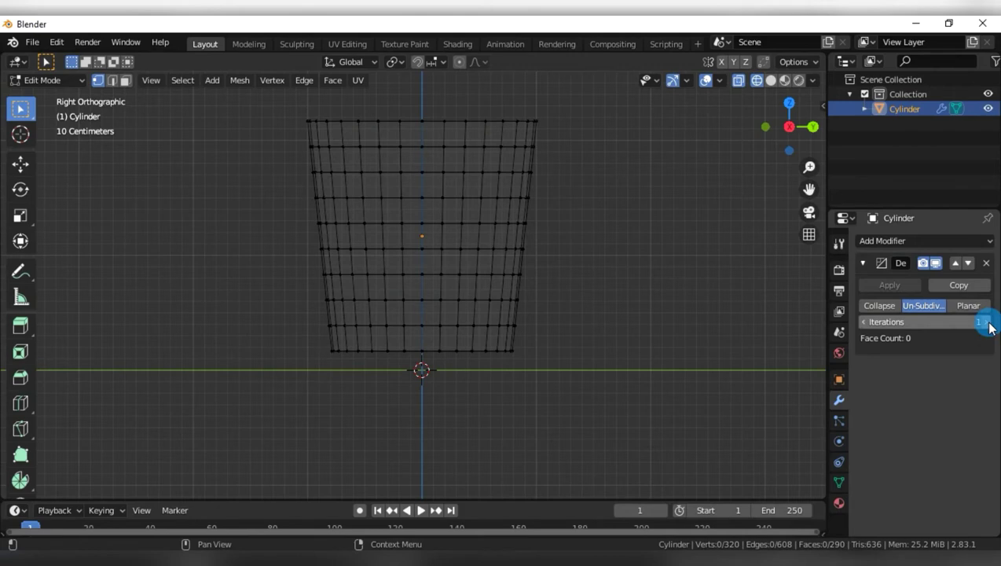
{"action": "key", "text": "Tab"}
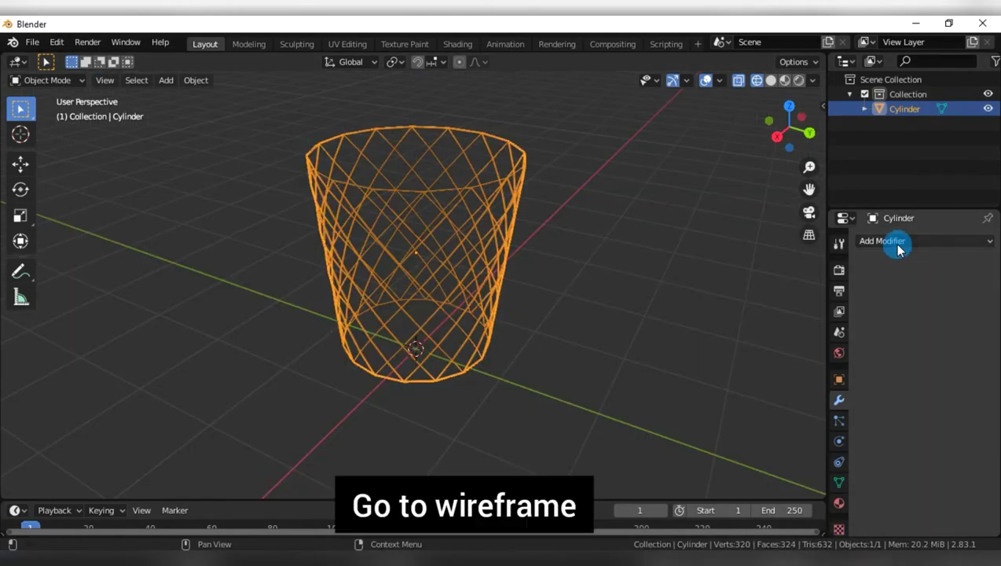
Add a Wireframe modifier at 0.022 m thickness, view it in Solid shading, and apply it.
{"action": "left_click", "coordinate": [894, 242]}
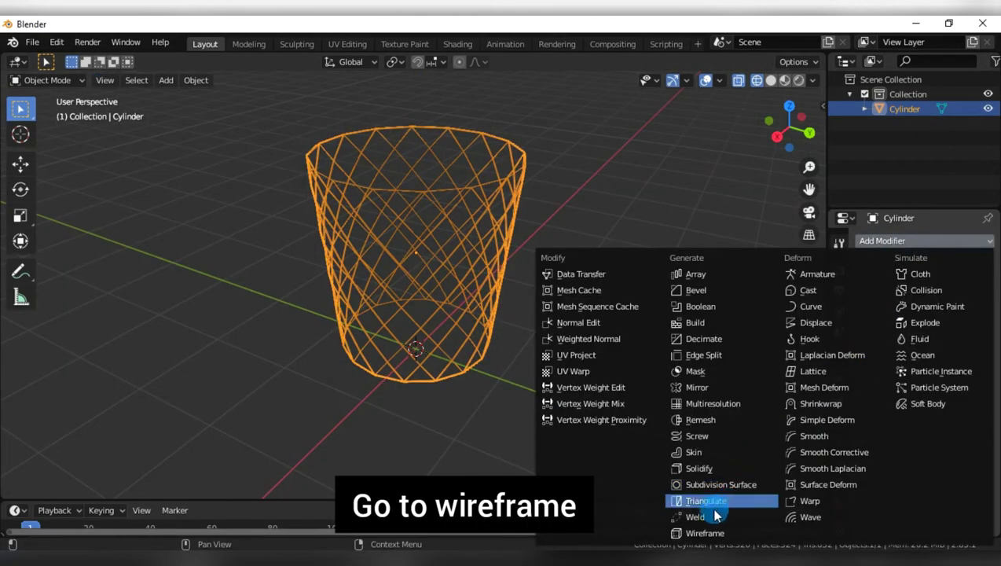
{"action": "left_click", "coordinate": [700, 537]}
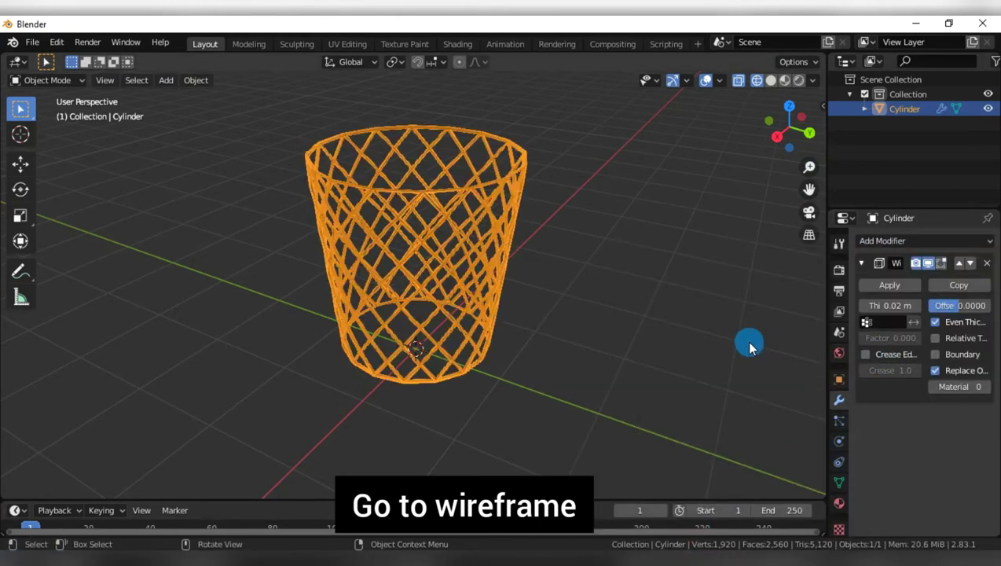
{"action": "middle_click_drag", "start_coordinate": [746, 340], "coordinate": [676, 345]}
{"action": "left_click", "coordinate": [667, 340]}
{"action": "scroll", "coordinate": [612, 348], "scroll_direction": "up", "scroll_amount": 3}
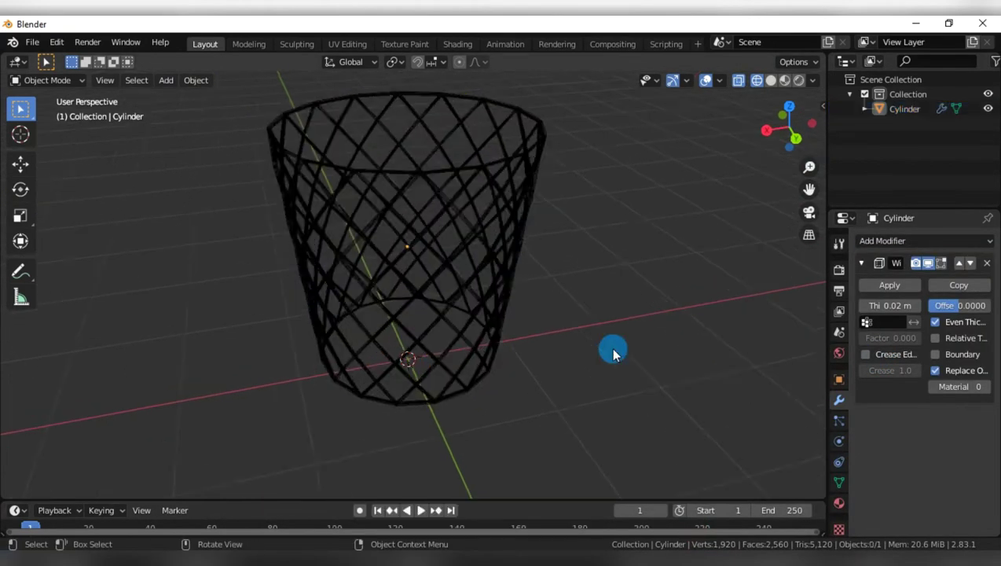
{"action": "mouse_move", "coordinate": [612, 347]}
{"action": "middle_mouse_down"}
{"action": "mouse_move", "coordinate": [726, 320]}
{"action": "mouse_move", "coordinate": [723, 240]}
{"action": "middle_mouse_up"}
{"action": "key", "text": "shift+z"}
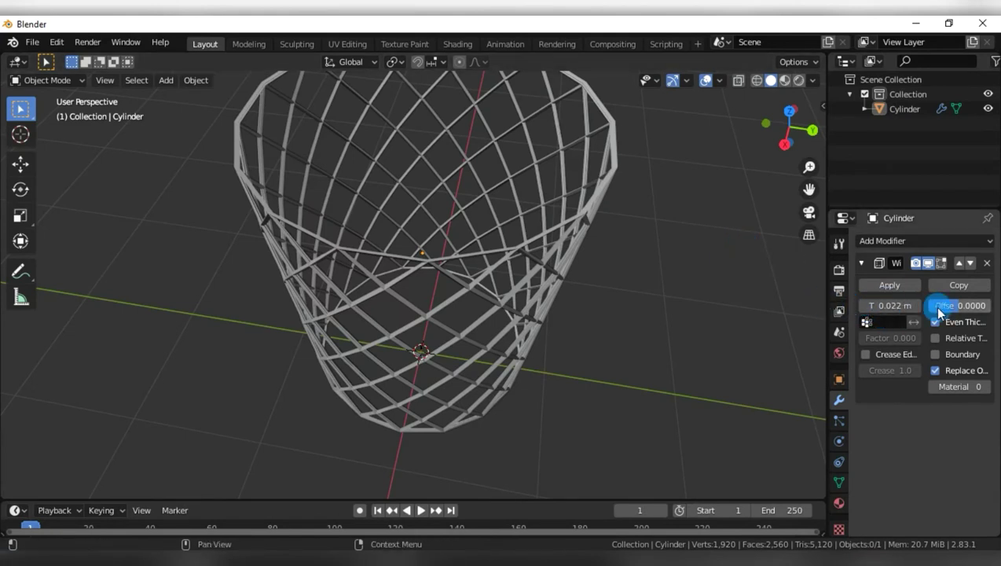
{"action": "left_click", "coordinate": [877, 282]}
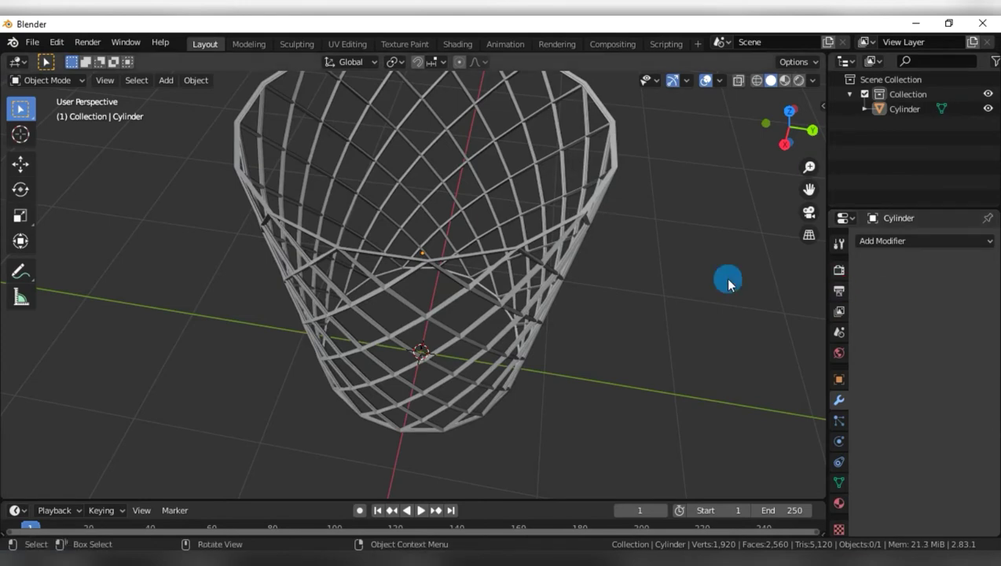
Switch to a straight side view and enter Edit Mode with X-ray enabled.
{"action": "mouse_move", "coordinate": [725, 277]}
{"action": "middle_mouse_down"}
{"action": "mouse_move", "coordinate": [710, 210]}
{"action": "mouse_move", "coordinate": [669, 315]}
{"action": "middle_mouse_up"}
{"action": "scroll", "coordinate": [665, 226], "scroll_direction": "down", "scroll_amount": 5}
{"action": "scroll", "coordinate": [669, 314], "scroll_direction": "up", "scroll_amount": 2}
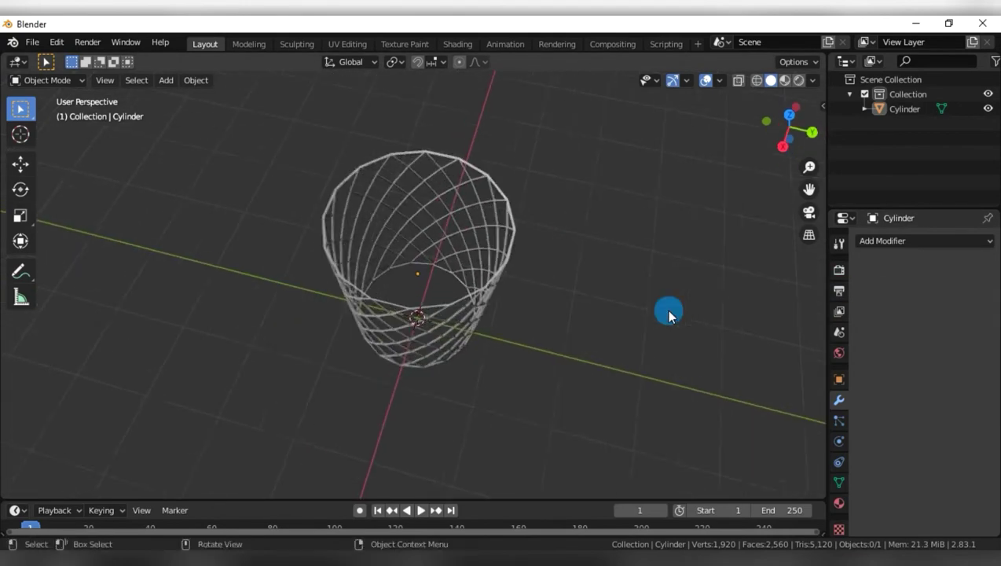
{"action": "scroll", "coordinate": [669, 314], "scroll_direction": "up", "scroll_amount": 2}
{"action": "key", "text": "KP_3"}
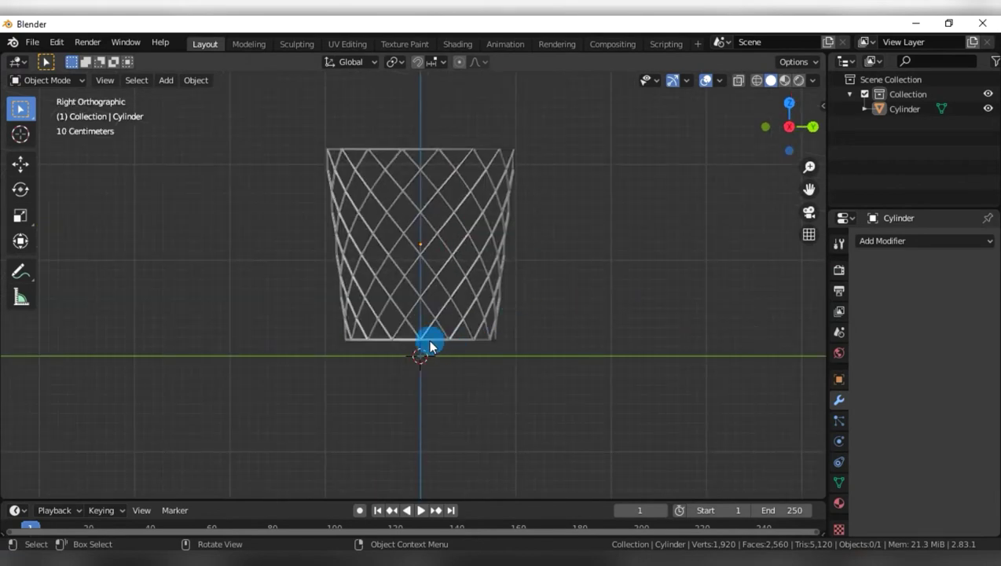
{"action": "key", "text": "Tab"}
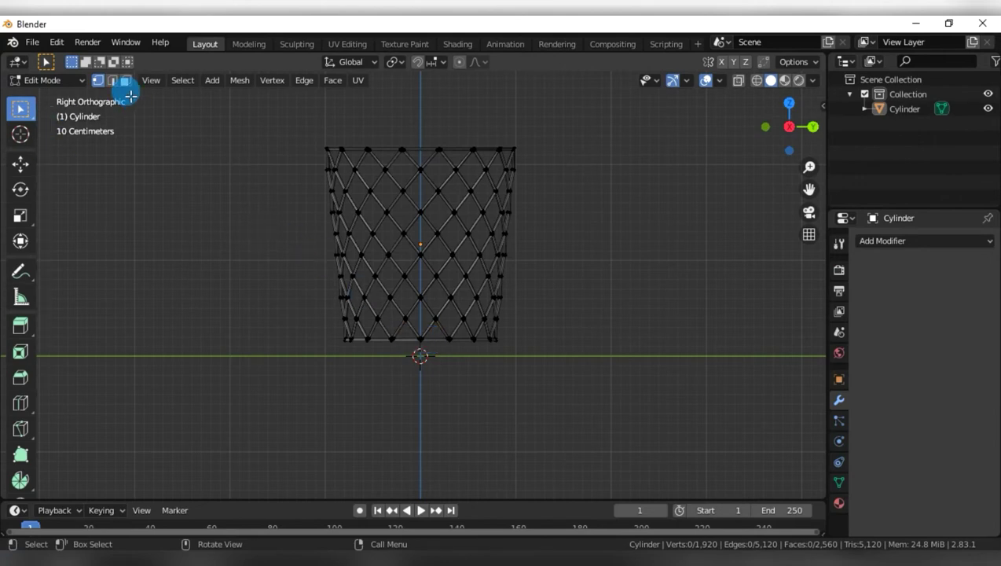
{"action": "key", "text": "alt+z"}
Box-select the net's bottom ring and delete those vertices.
{"action": "scroll", "coordinate": [424, 283], "scroll_direction": "up", "scroll_amount": 3}
{"action": "mouse_move", "coordinate": [335, 358]}
{"action": "left_mouse_down", "text": "shift"}
{"action": "mouse_move", "coordinate": [483, 400]}
{"action": "mouse_move", "coordinate": [697, 424]}
{"action": "left_mouse_up", "text": "shift"}
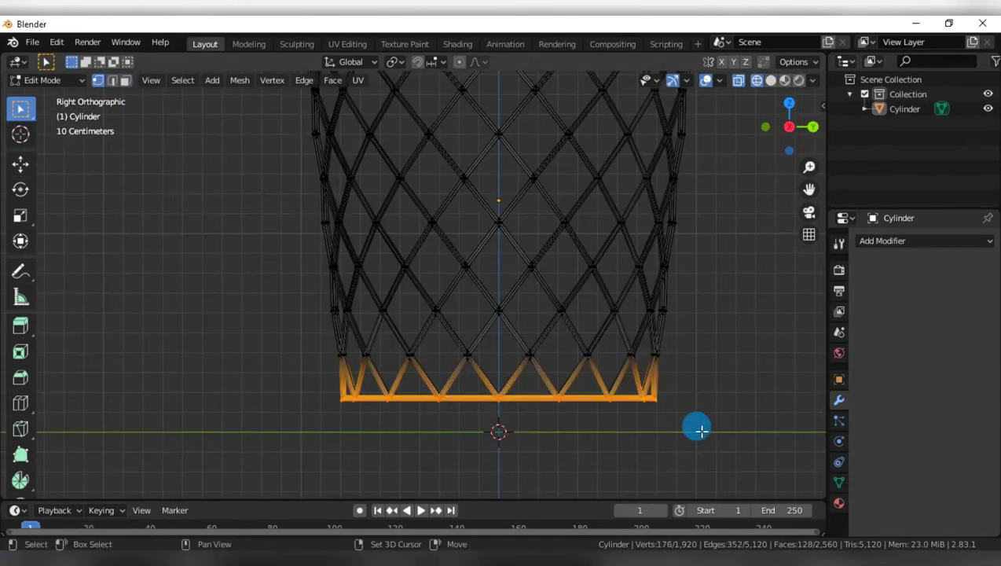
{"action": "middle_click_drag", "start_coordinate": [782, 245], "coordinate": [719, 254], "text": "shift"}
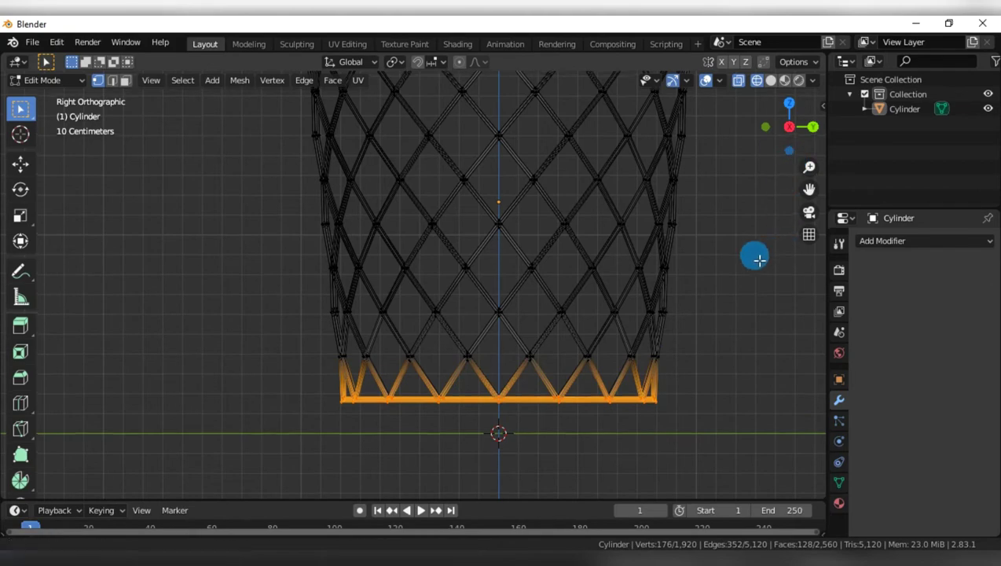
{"action": "mouse_move", "coordinate": [791, 151]}
{"action": "left_mouse_down"}
{"action": "mouse_move", "coordinate": [778, 129]}
{"action": "mouse_move", "coordinate": [697, 336]}
{"action": "left_mouse_up"}
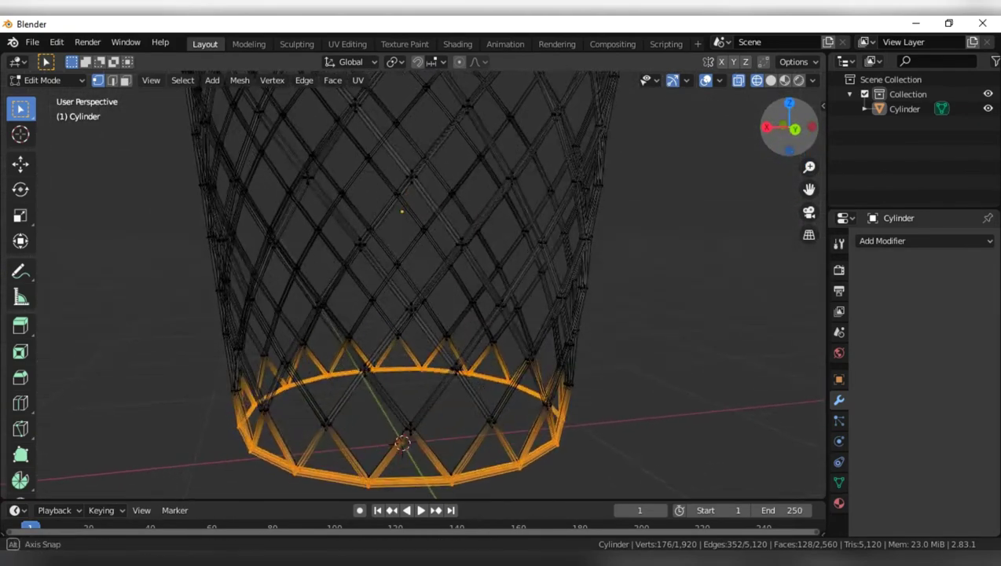
{"action": "key", "text": "x"}
{"action": "left_click", "coordinate": [697, 336]}
{"action": "mouse_move", "coordinate": [697, 336]}
{"action": "middle_mouse_down"}
{"action": "mouse_move", "coordinate": [646, 348]}
{"action": "mouse_move", "coordinate": [788, 197]}
{"action": "middle_mouse_up"}
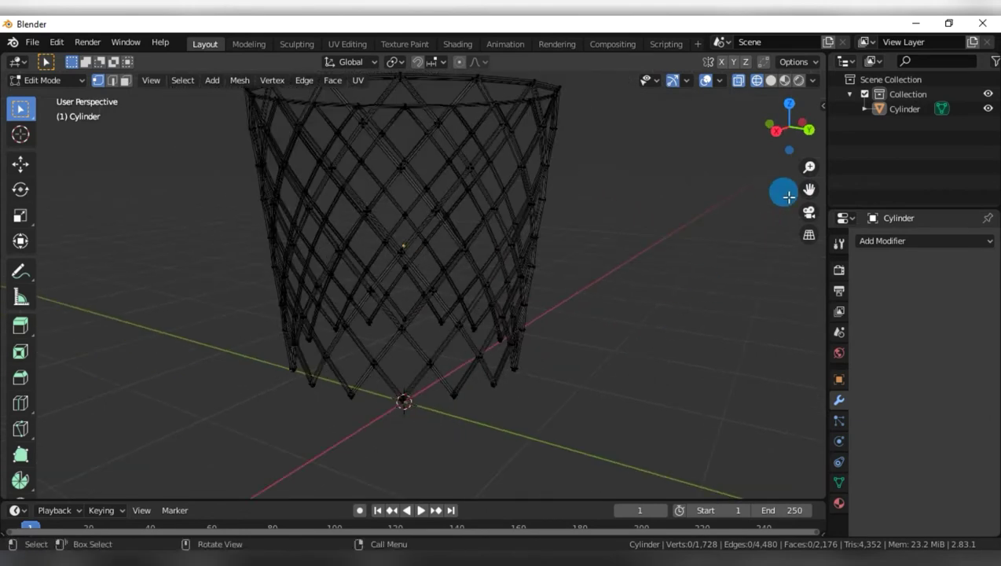
{"action": "key", "text": "Tab"}
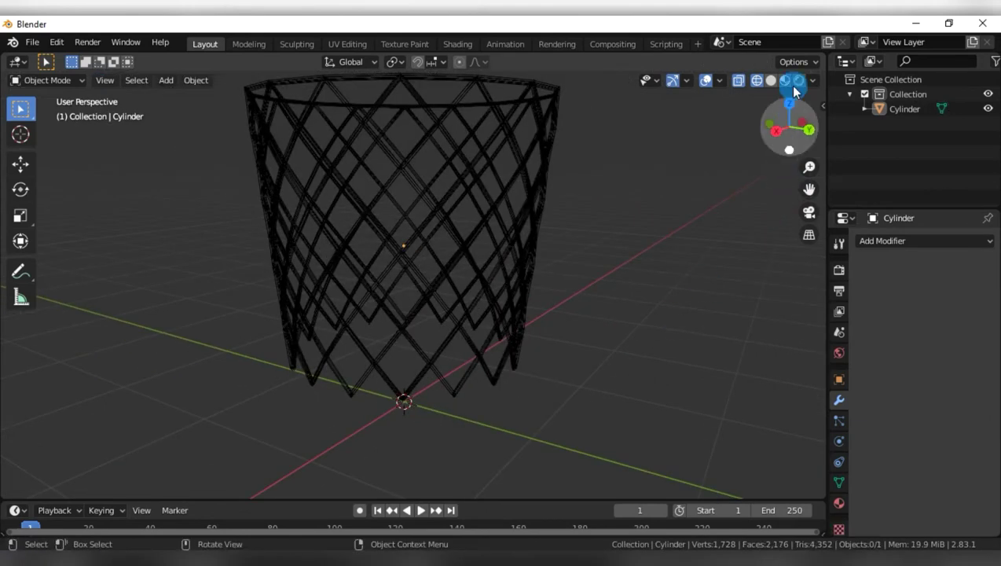
Raise the net along Z to 3.5973 m.
{"action": "left_click", "coordinate": [777, 131]}
{"action": "key", "text": "g"}
{"action": "key", "text": "z"}
{"action": "left_click", "coordinate": [538, 188]}
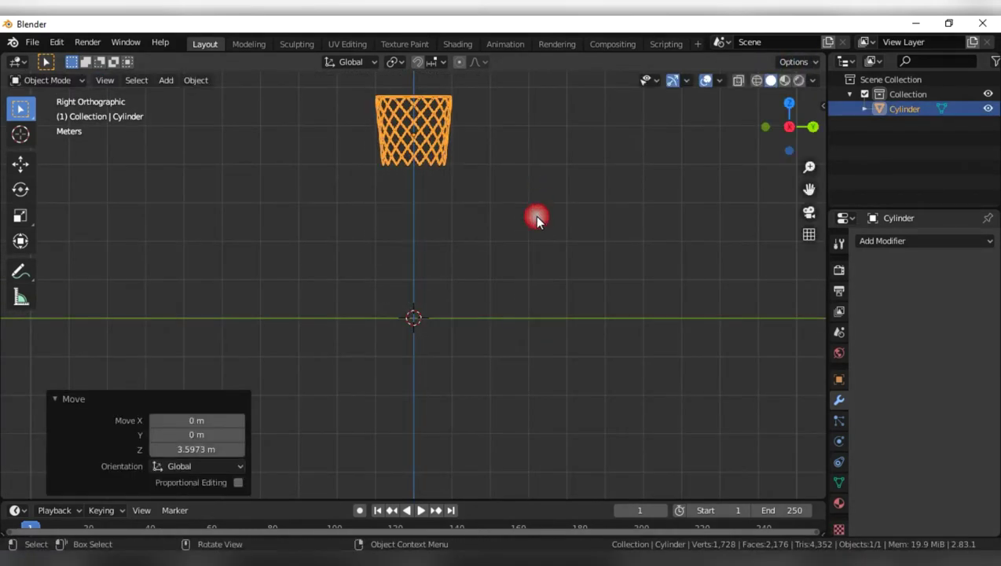
{"action": "middle_click_drag", "start_coordinate": [455, 290], "coordinate": [487, 334]}
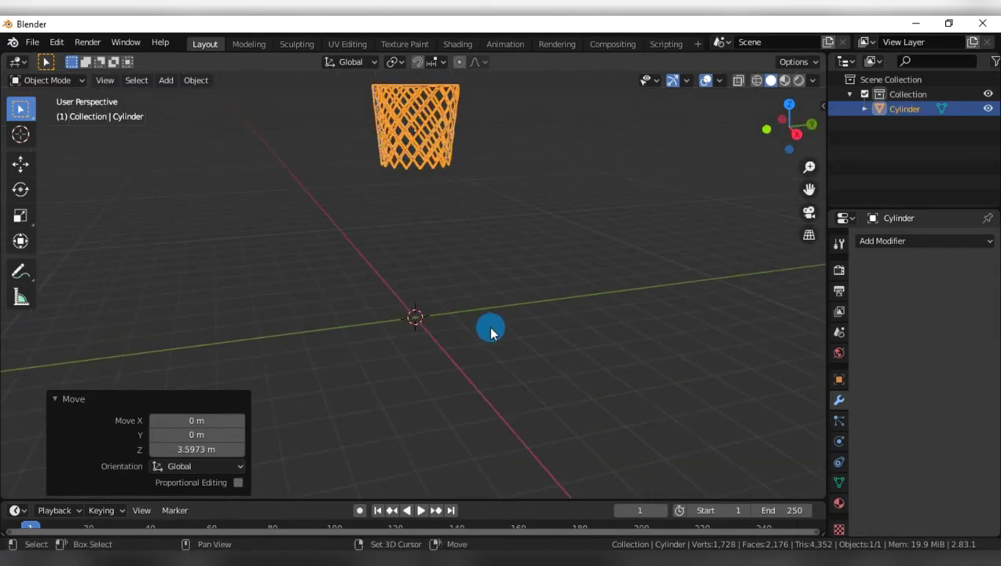
Add a cube at the origin and scale it up to 1.311.
{"action": "key", "text": "shift+a"}
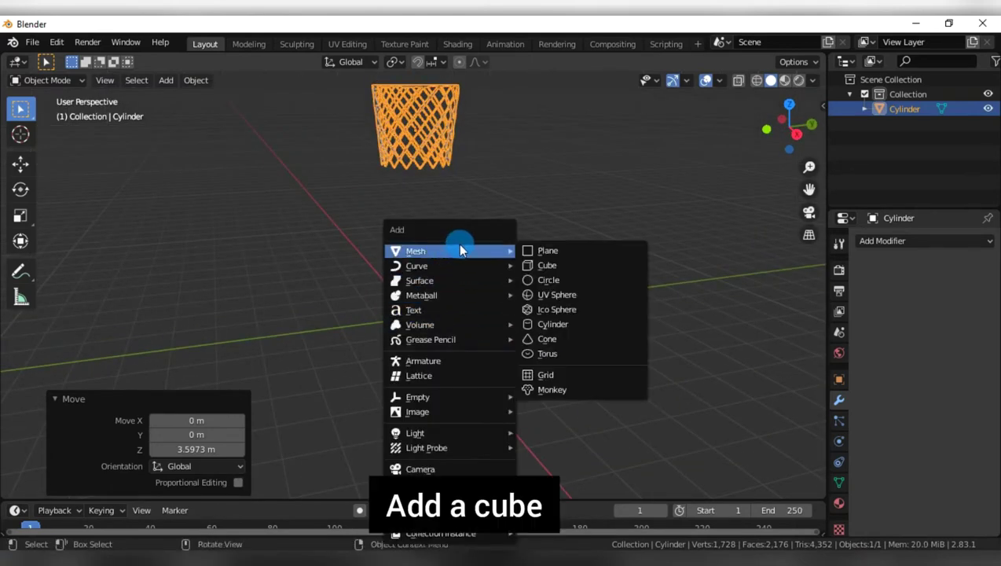
{"action": "left_click", "coordinate": [541, 266]}
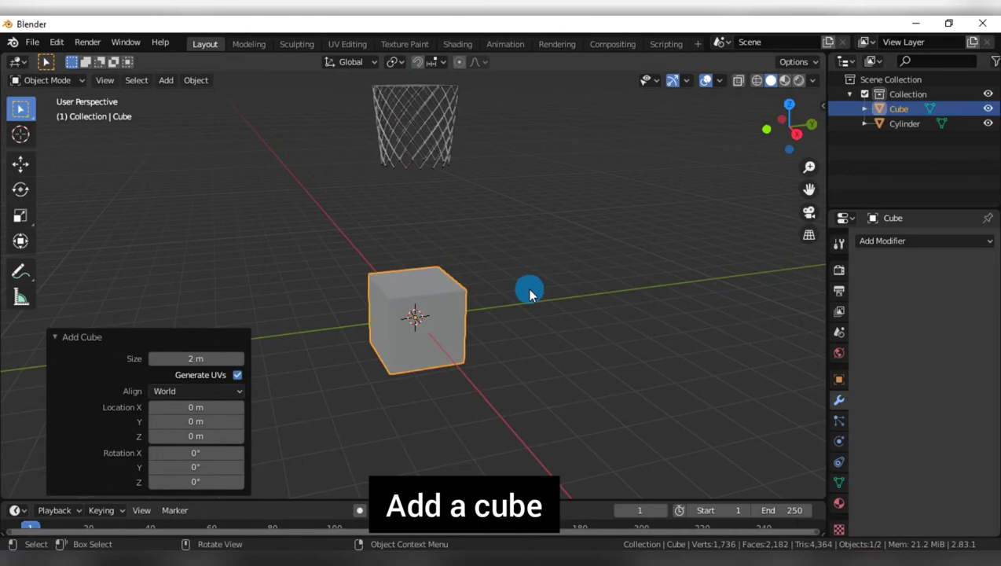
{"action": "key", "text": "s"}
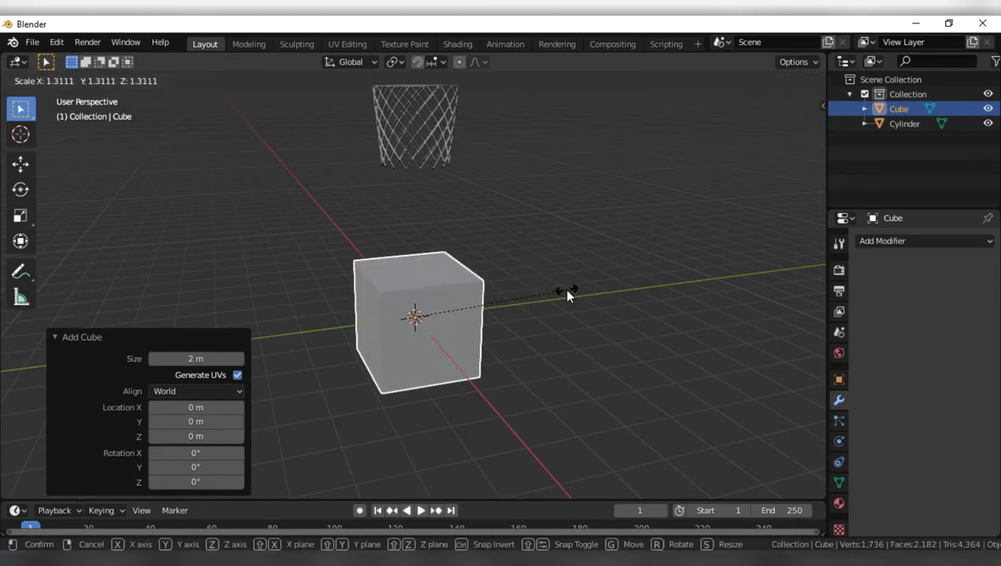
{"action": "left_click", "coordinate": [554, 292]}
{"action": "key", "text": "KP_5"}
{"action": "key", "text": "KP_7"}
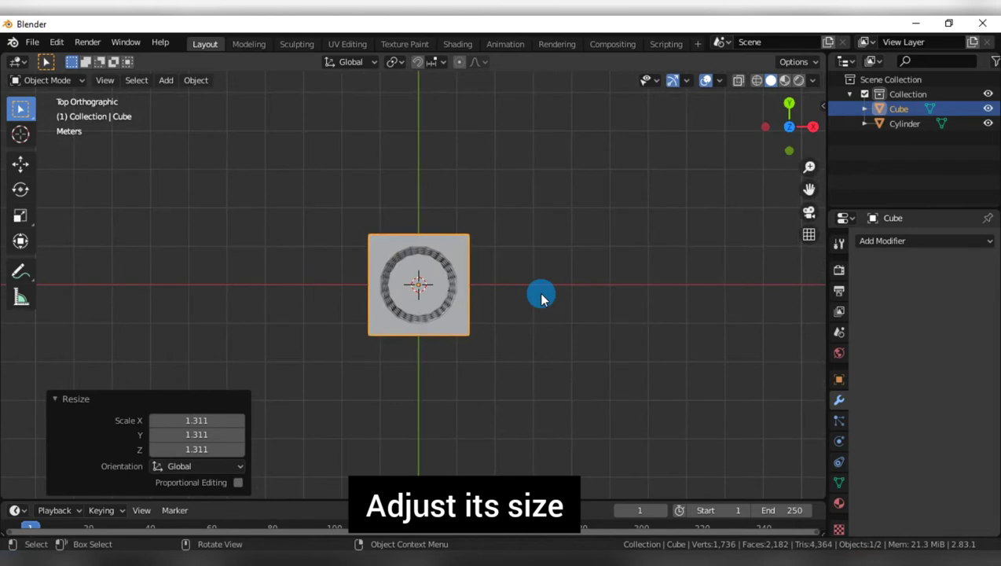
{"action": "key", "text": "KP_1"}
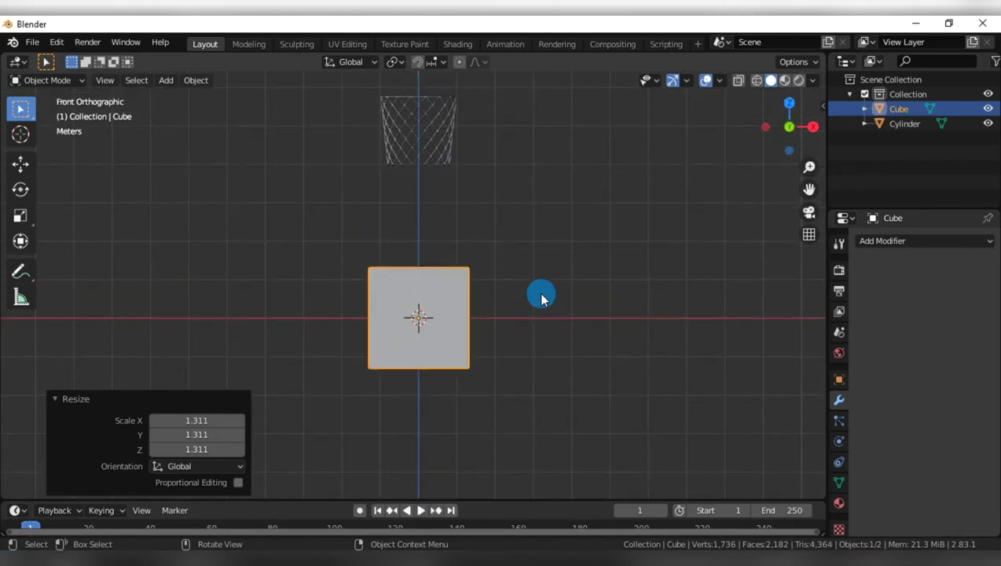
Flatten the cube to 0.25 along Z into a low slab.
{"action": "key", "text": "s"}
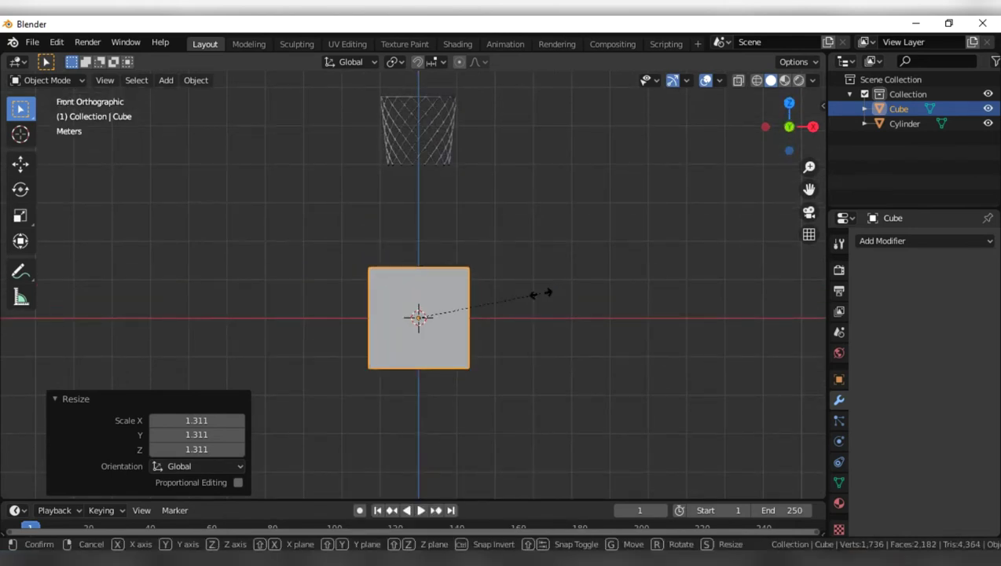
{"action": "key", "text": "z"}
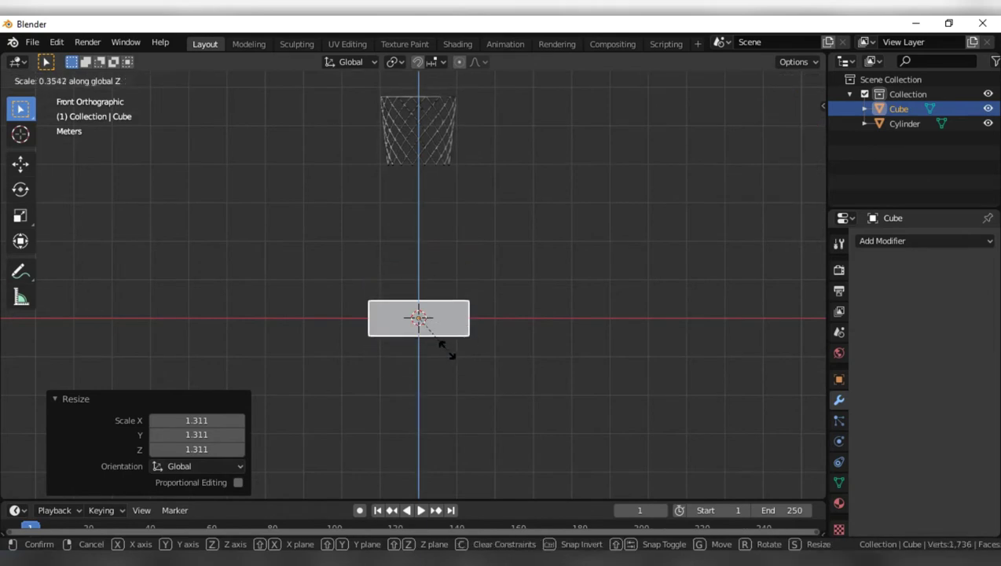
{"action": "left_click", "coordinate": [441, 343]}
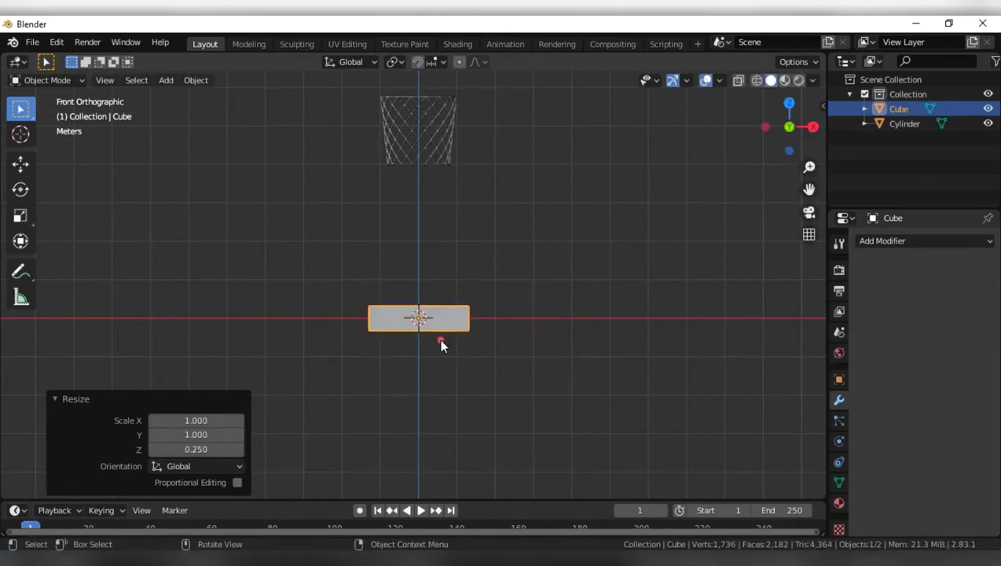
{"action": "key", "text": "KP_3"}
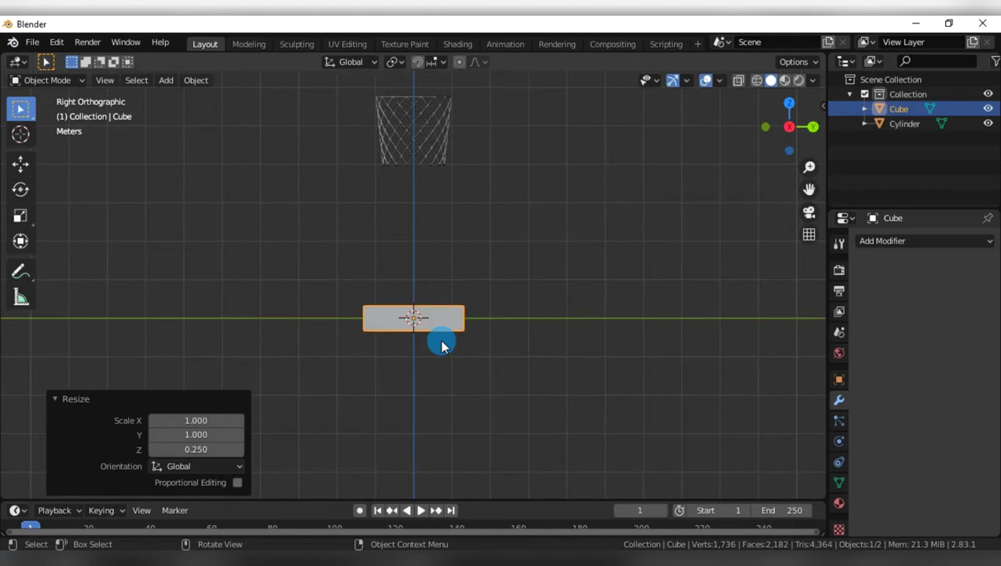
{"action": "key", "text": "KP_7"}
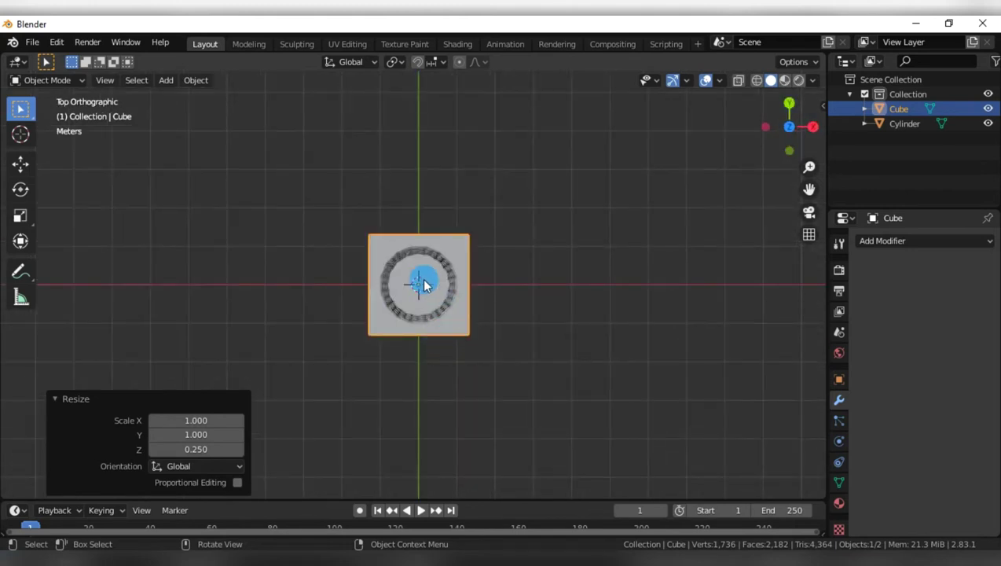
{"action": "left_click", "coordinate": [431, 283]}
Select the net and rescale it, shrinking by 0.641 then enlarging by 1.375.
{"action": "left_click", "coordinate": [454, 284]}
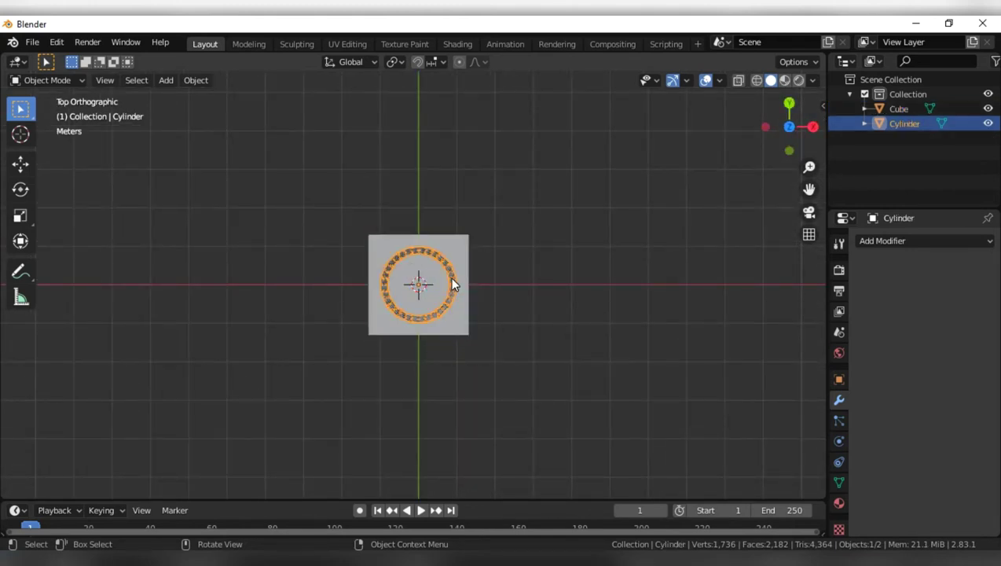
{"action": "key", "text": "s"}
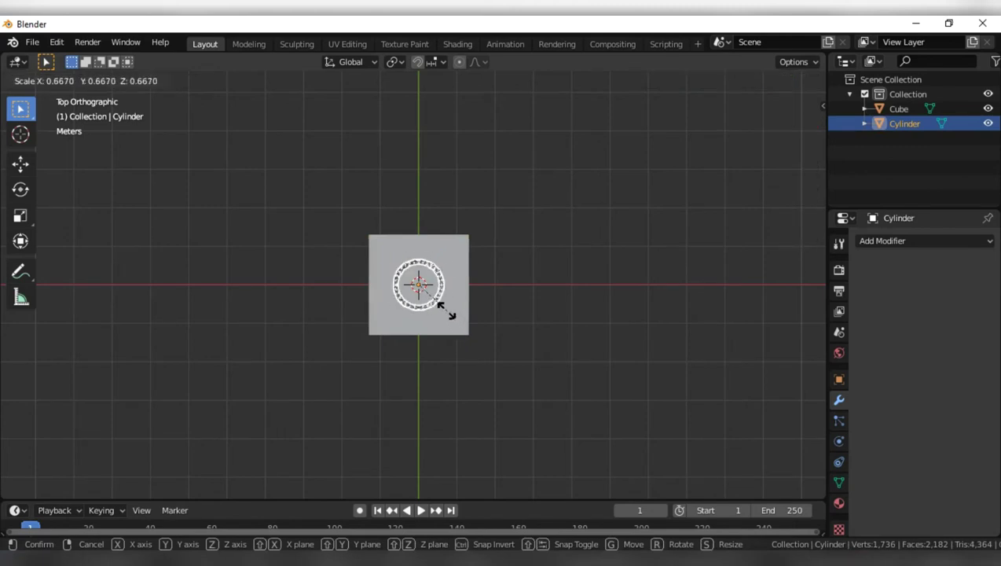
{"action": "left_click", "coordinate": [448, 312]}
{"action": "key", "text": "s"}
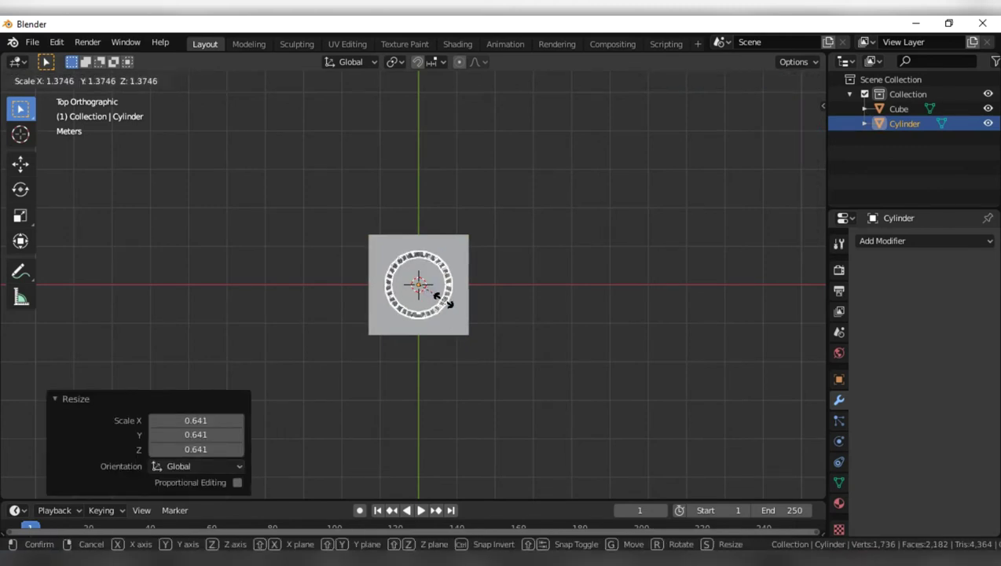
{"action": "left_click", "coordinate": [455, 295]}
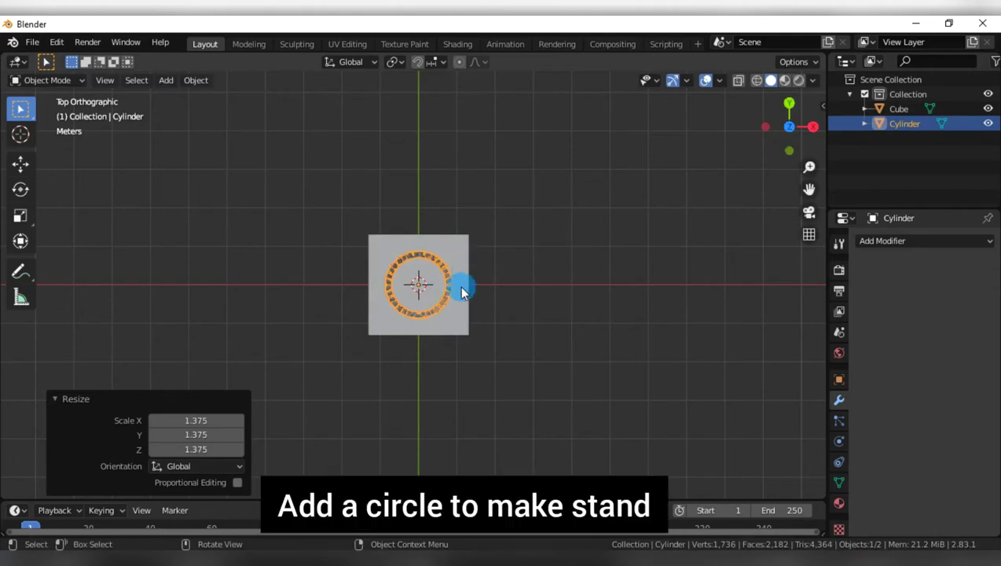
{"action": "key", "text": "shift+a"}
{"action": "mouse_move", "coordinate": [416, 251]}
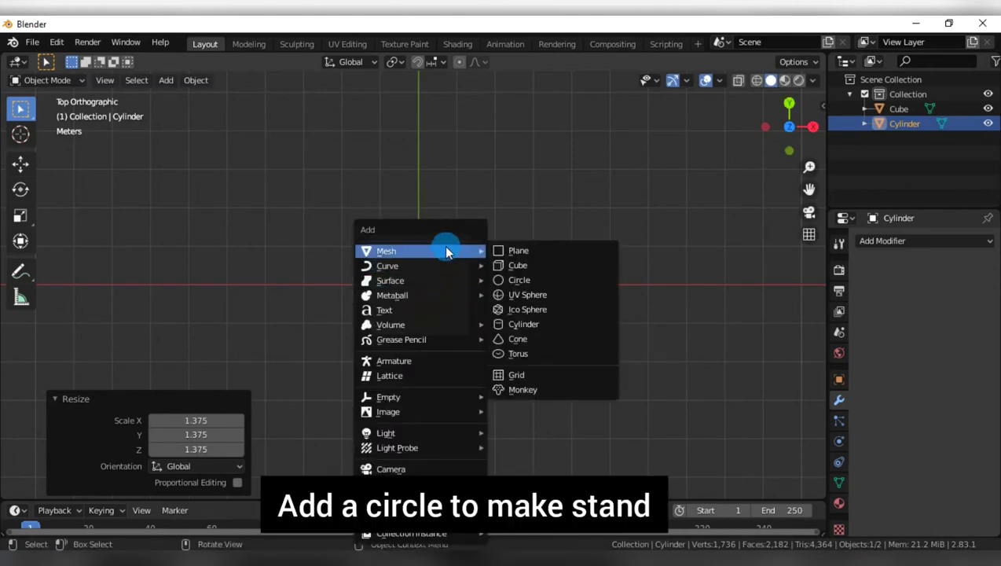
Add a circle, move it 0.5549 m in Y and 0.4018 m up onto the slab, and shrink it.
{"action": "left_click", "coordinate": [511, 280]}
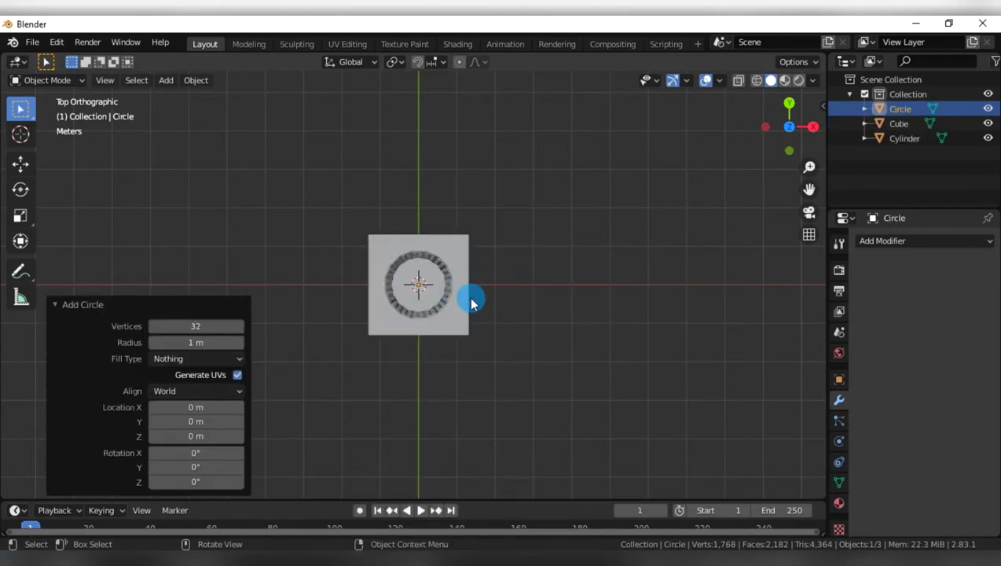
{"action": "middle_click_drag", "start_coordinate": [472, 296], "coordinate": [472, 304]}
{"action": "key", "text": "KP_3"}
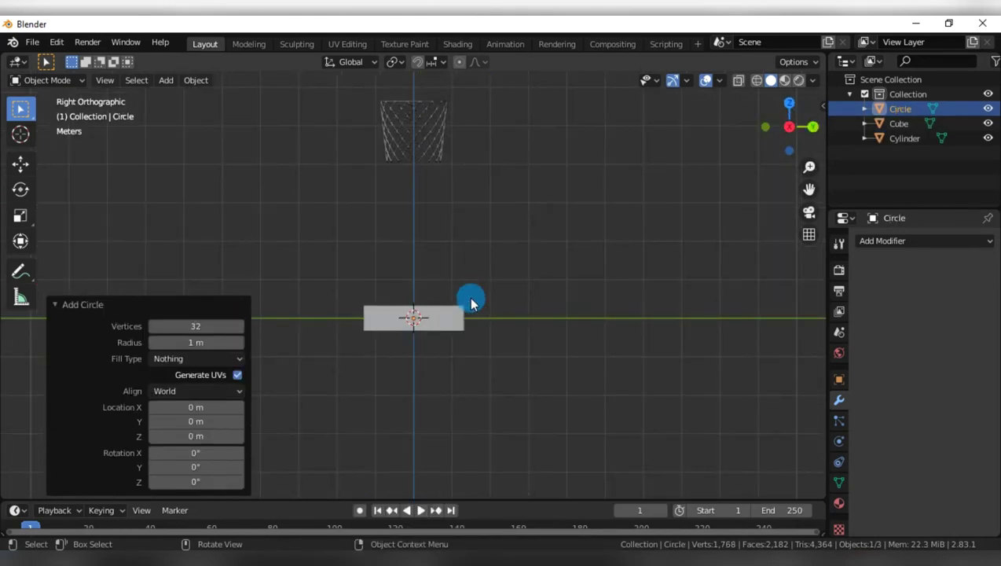
{"action": "key", "text": "s"}
{"action": "left_click", "coordinate": [470, 298]}
{"action": "key", "text": "g"}
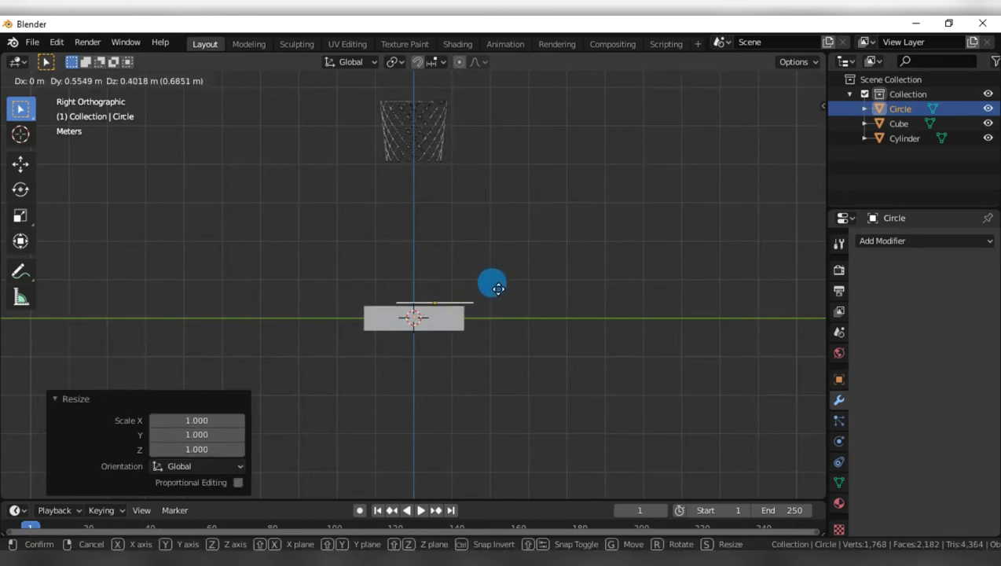
{"action": "left_click", "coordinate": [489, 283]}
{"action": "key", "text": "KP_7"}
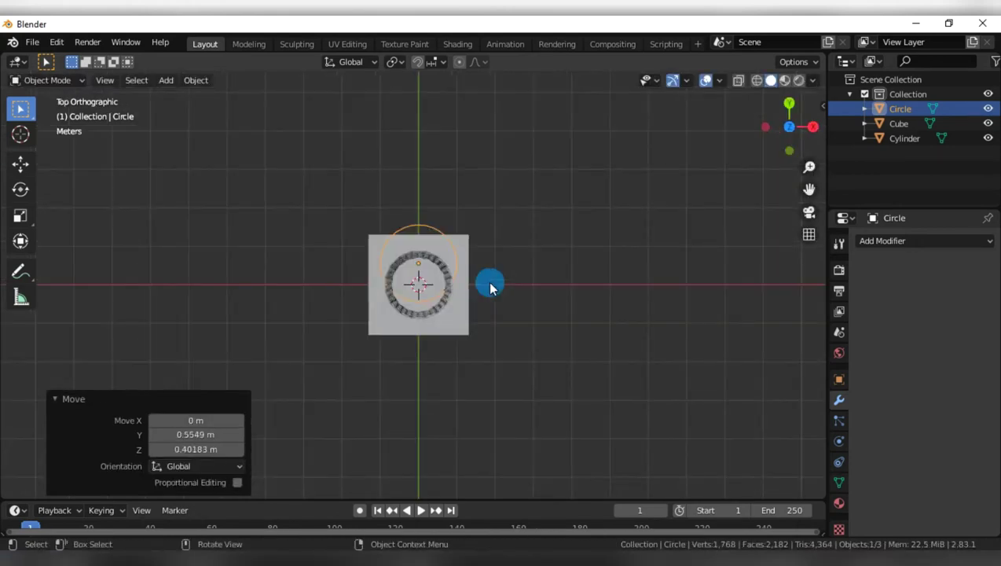
{"action": "key", "text": "s"}
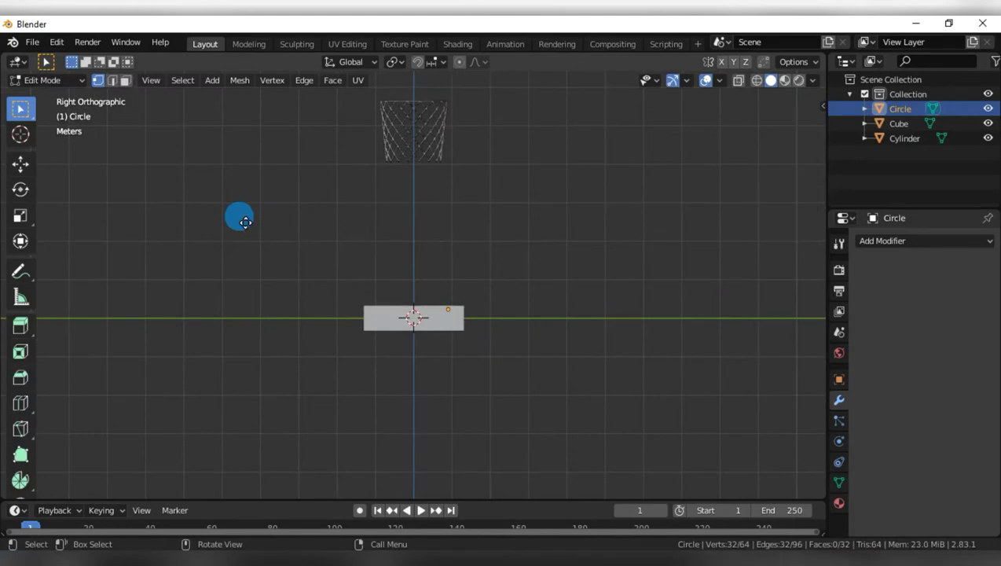
Extrude the circle 0.36356 m upward into a short post on the slab.
{"action": "key", "text": "e"}
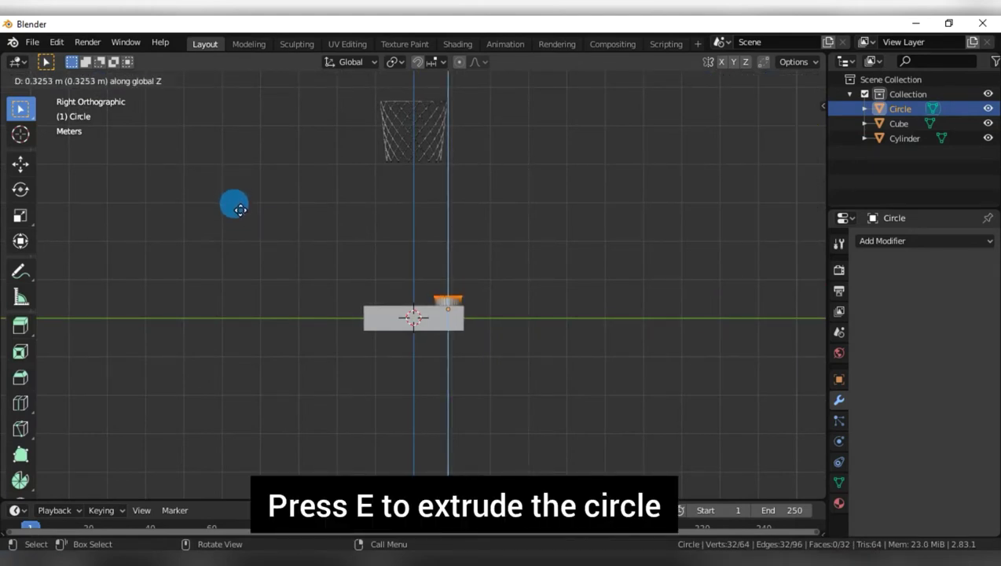
{"action": "left_click", "coordinate": [240, 207]}
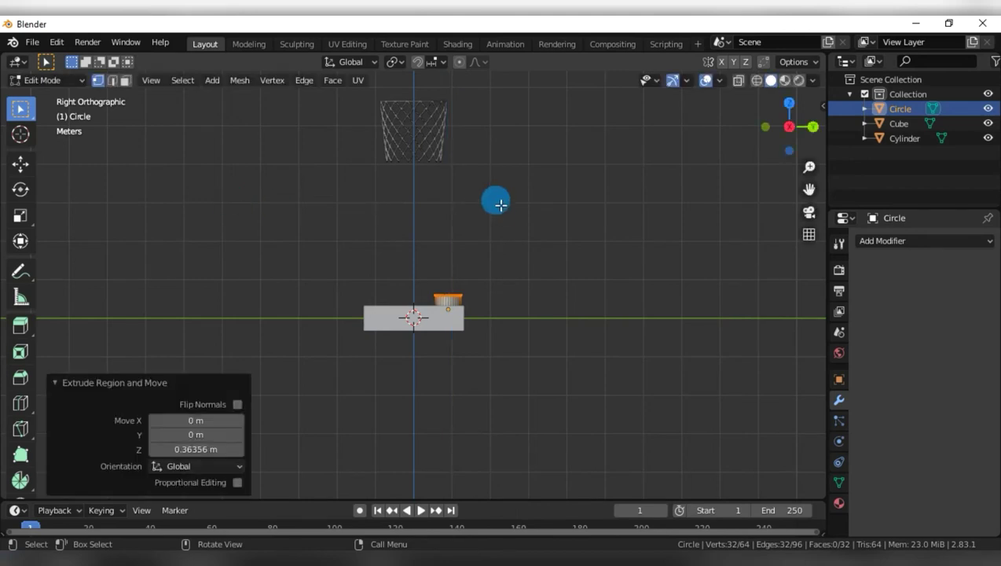
{"action": "middle_click_drag", "start_coordinate": [496, 201], "coordinate": [473, 280]}
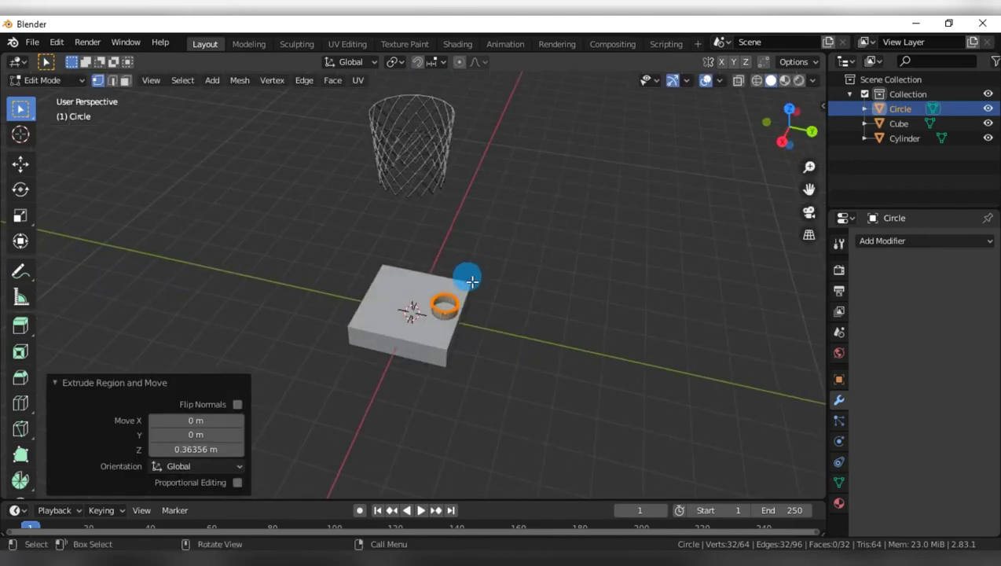
{"action": "left_click", "coordinate": [517, 260]}
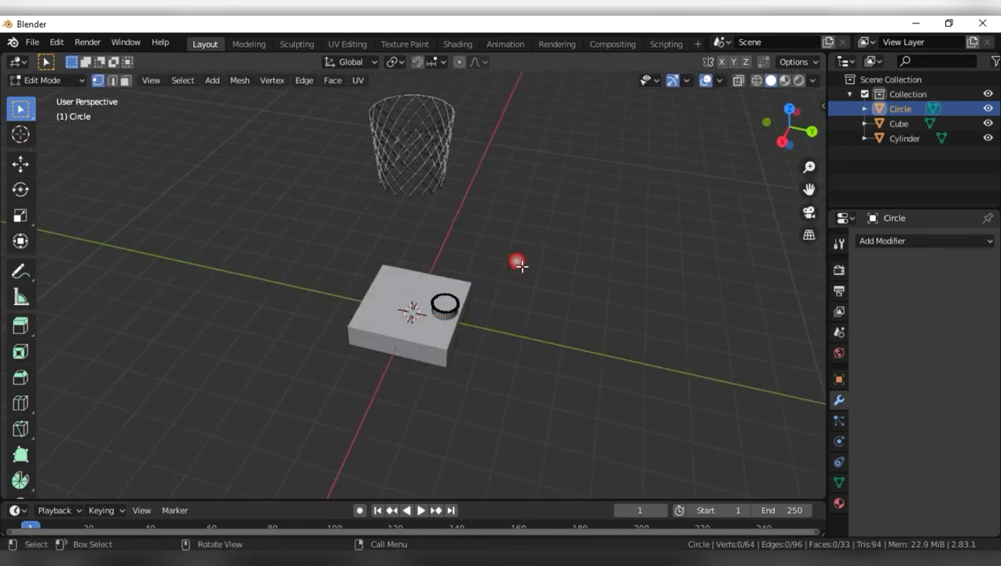
{"action": "scroll", "coordinate": [518, 262], "scroll_direction": "up", "scroll_amount": 3}
{"action": "mouse_move", "coordinate": [608, 280]}
{"action": "middle_mouse_down"}
{"action": "mouse_move", "coordinate": [566, 242]}
{"action": "mouse_move", "coordinate": [453, 208]}
{"action": "middle_mouse_up"}
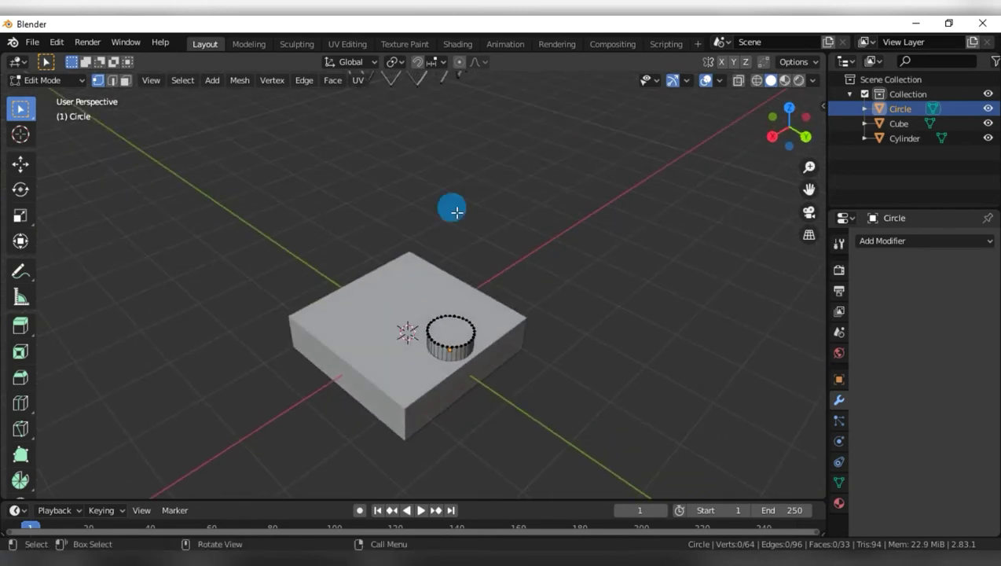
Select the post's top face and inset it by 0.1872 m.
{"action": "left_click", "coordinate": [126, 80]}
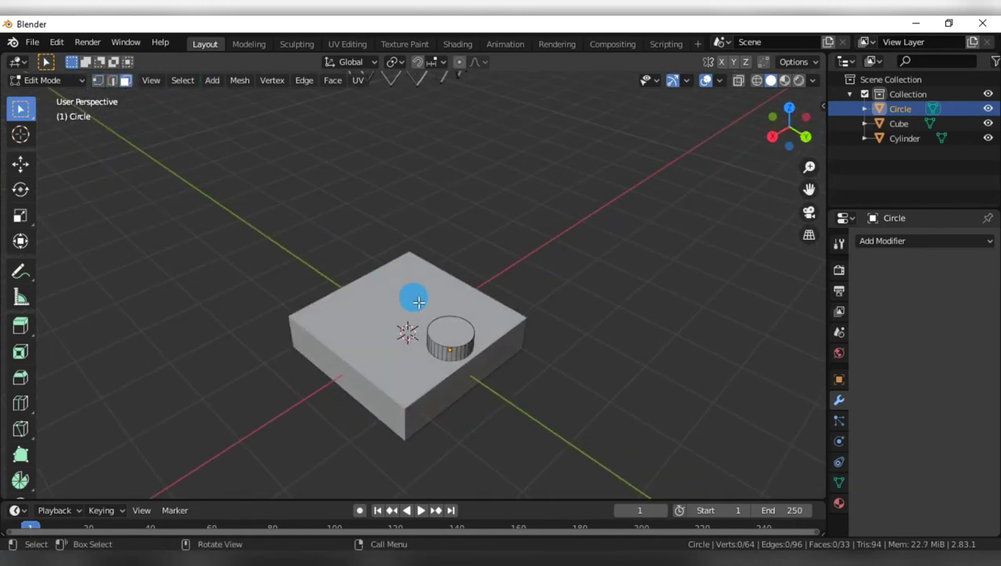
{"action": "left_click", "coordinate": [468, 338]}
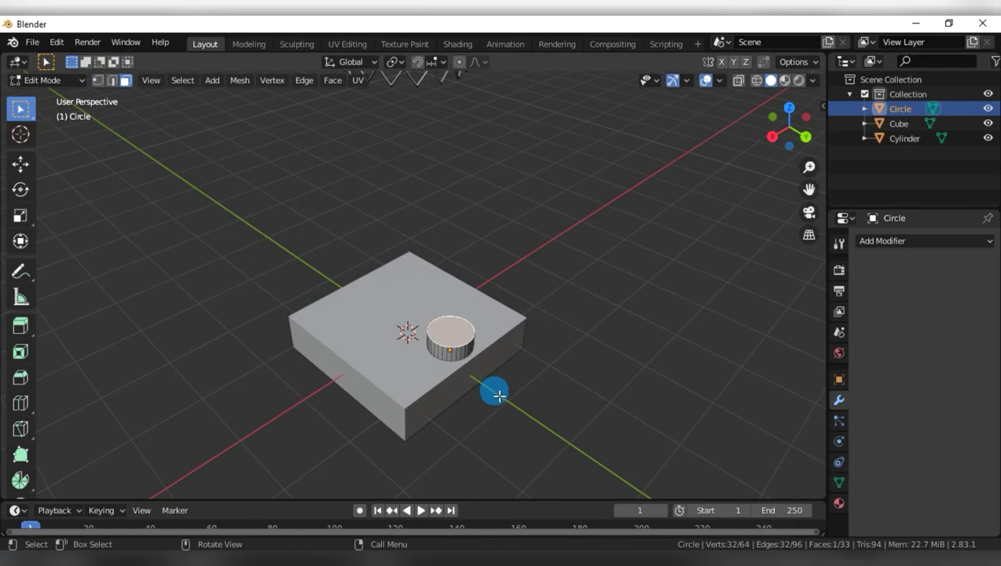
{"action": "key", "text": "i"}
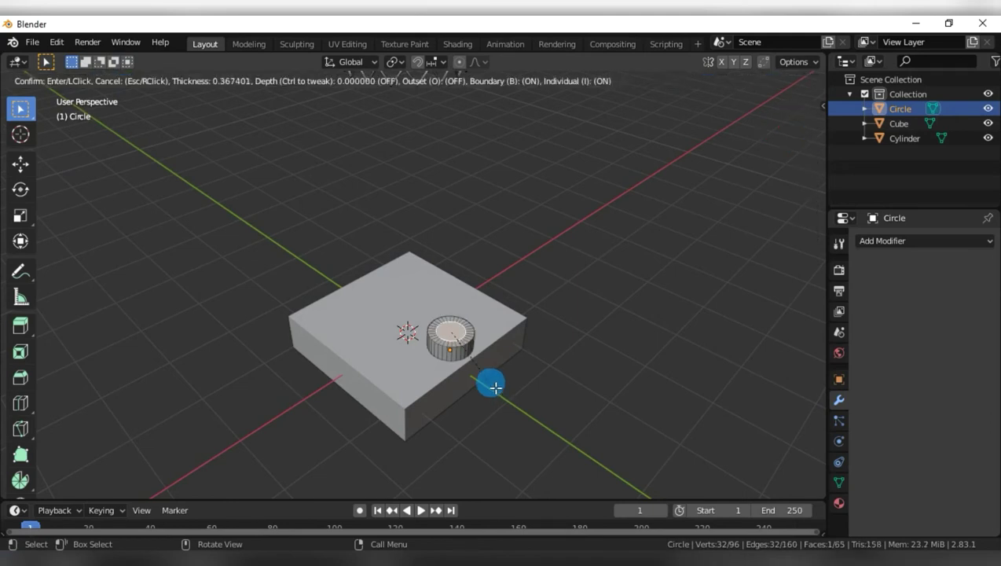
{"action": "key", "text": "i"}
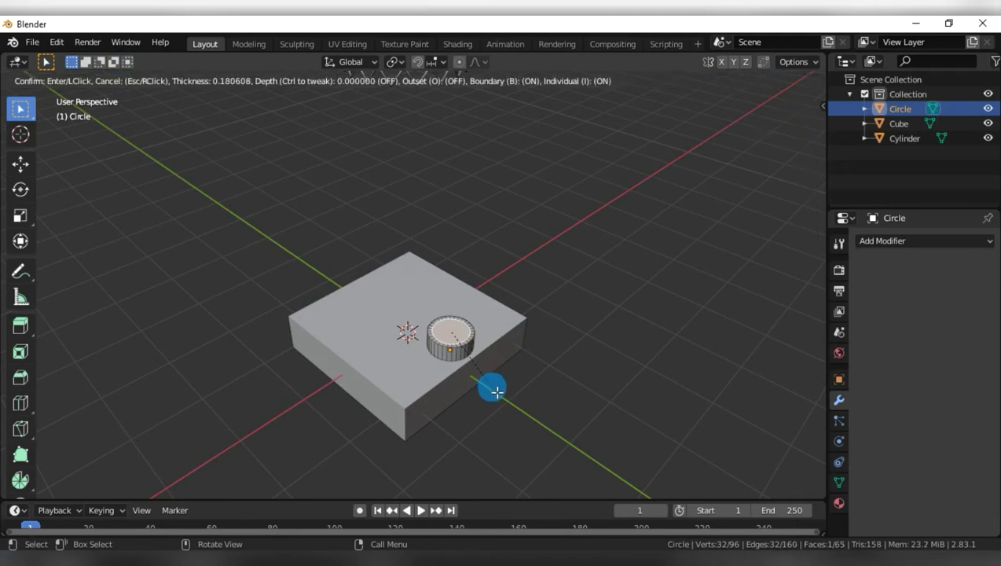
{"action": "key", "text": "i"}
{"action": "left_click", "coordinate": [497, 390]}
Extrude the inset face 2.0486 m upward into a tall pole.
{"action": "key", "text": "KP_3"}
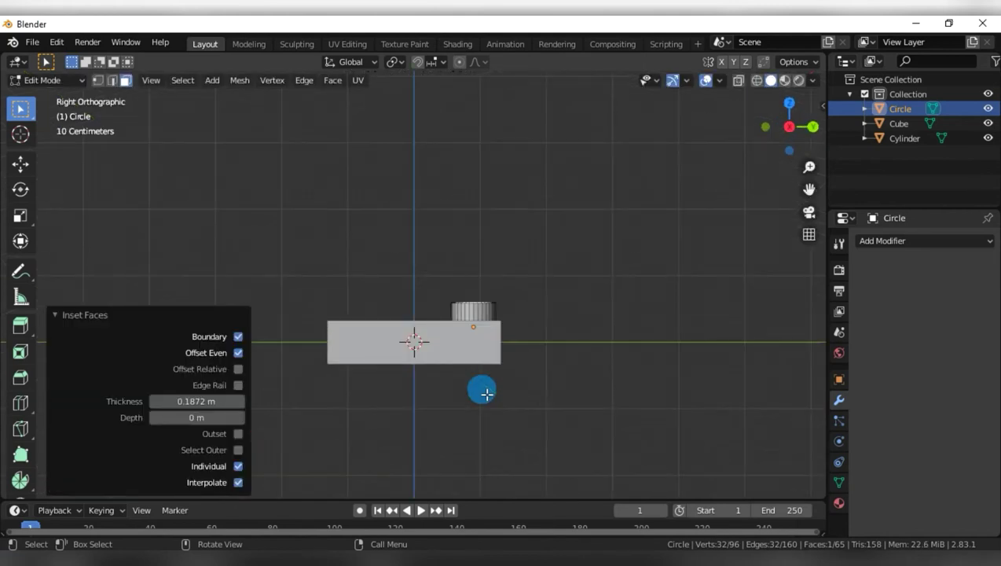
{"action": "key", "text": "e"}
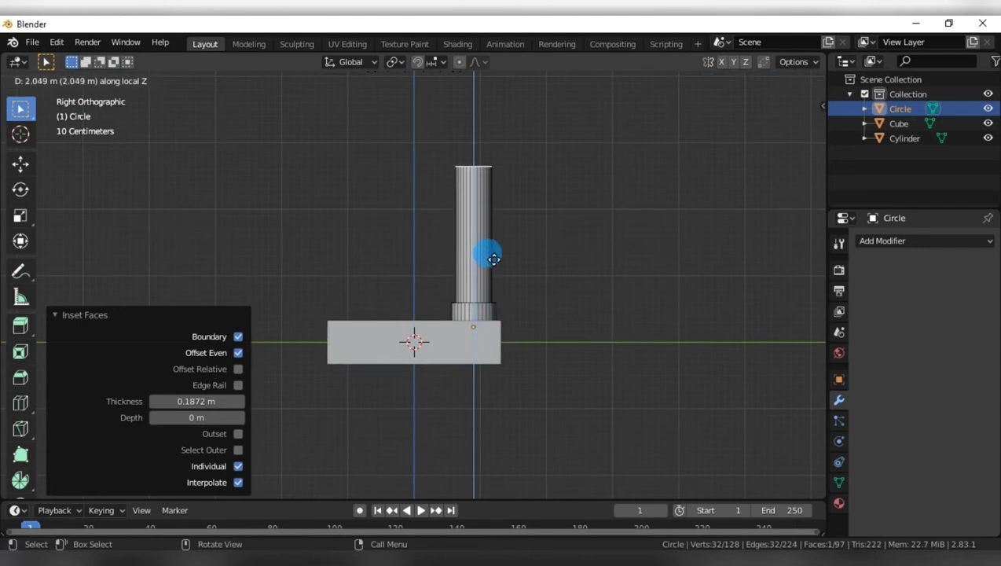
{"action": "left_click", "coordinate": [493, 259]}
{"action": "scroll", "coordinate": [490, 255], "scroll_direction": "down", "scroll_amount": 3}
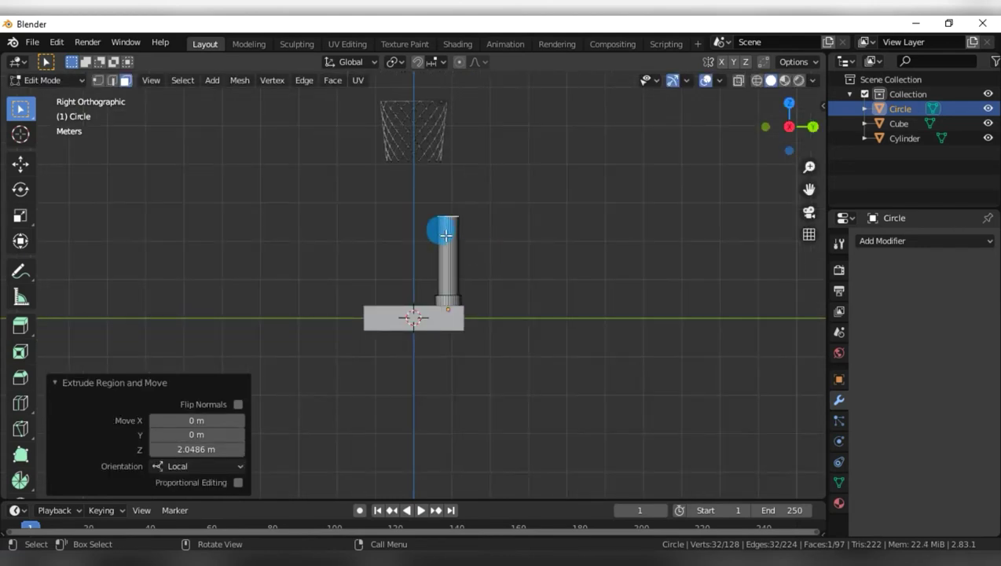
{"action": "middle_click_drag", "start_coordinate": [467, 225], "coordinate": [378, 262]}
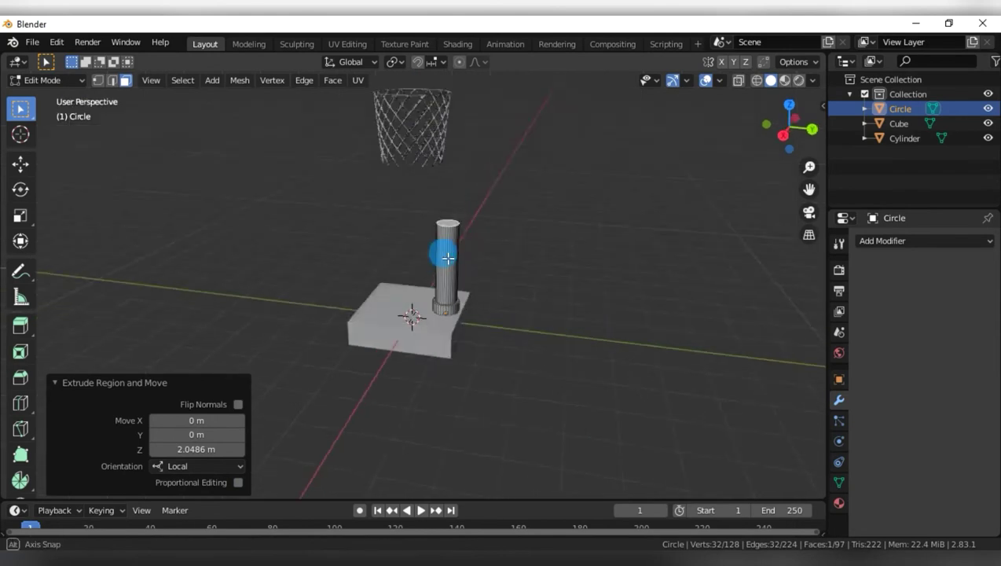
{"action": "left_click", "coordinate": [475, 225]}
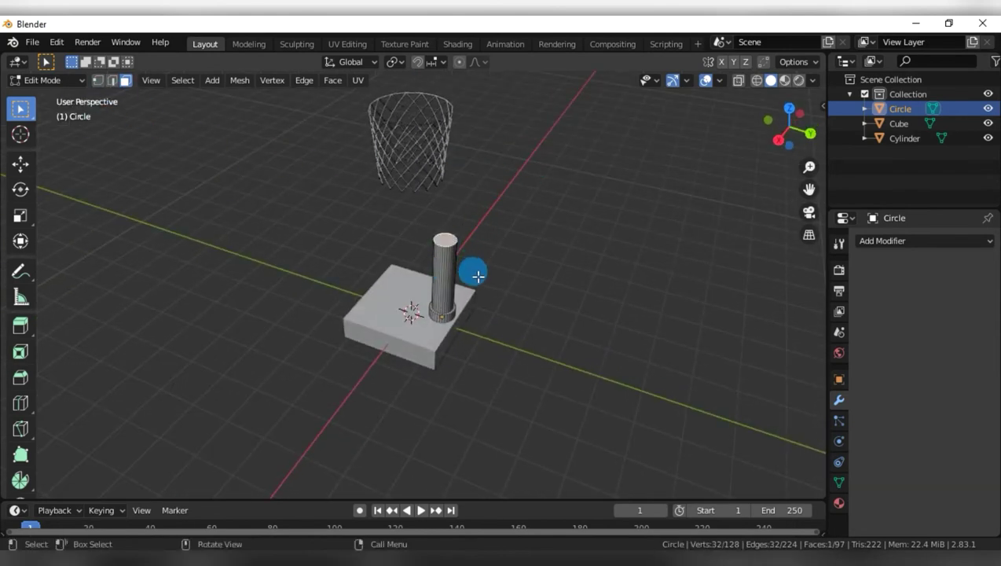
Inset the pole's top face by 0.2949 m and extrude a narrower section about 2.47 m upward.
{"action": "key", "text": "i"}
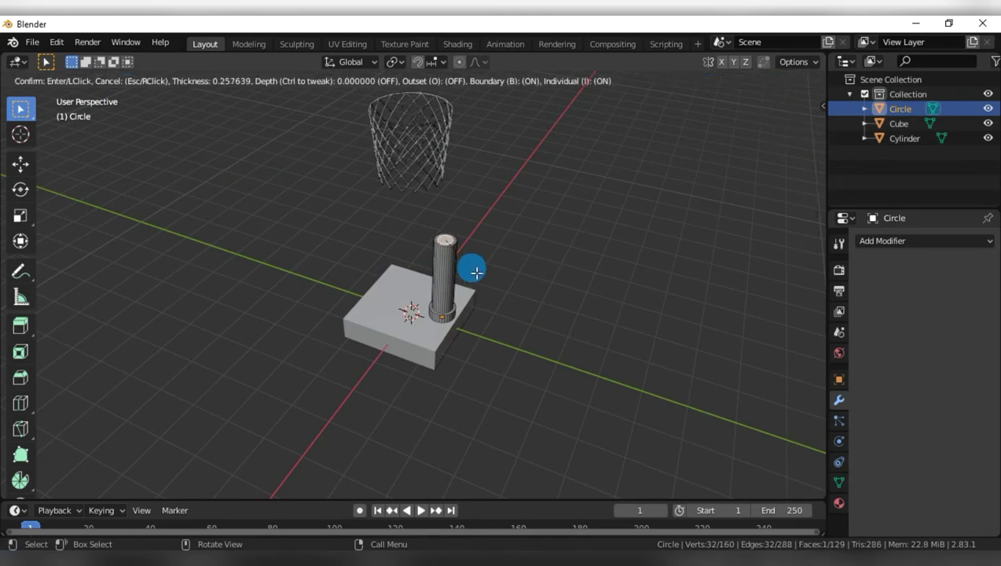
{"action": "left_click", "coordinate": [463, 271]}
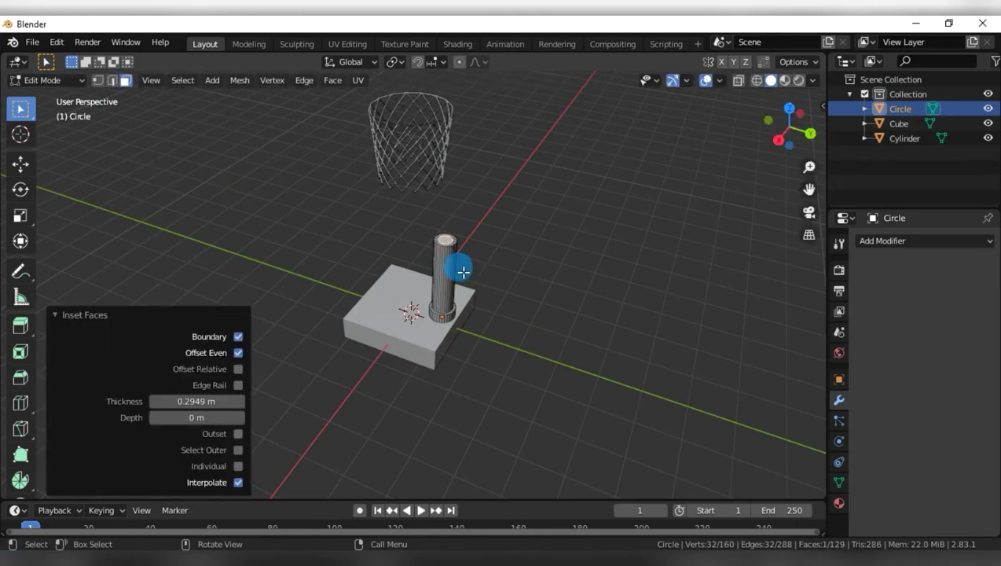
{"action": "key", "text": "KP_3"}
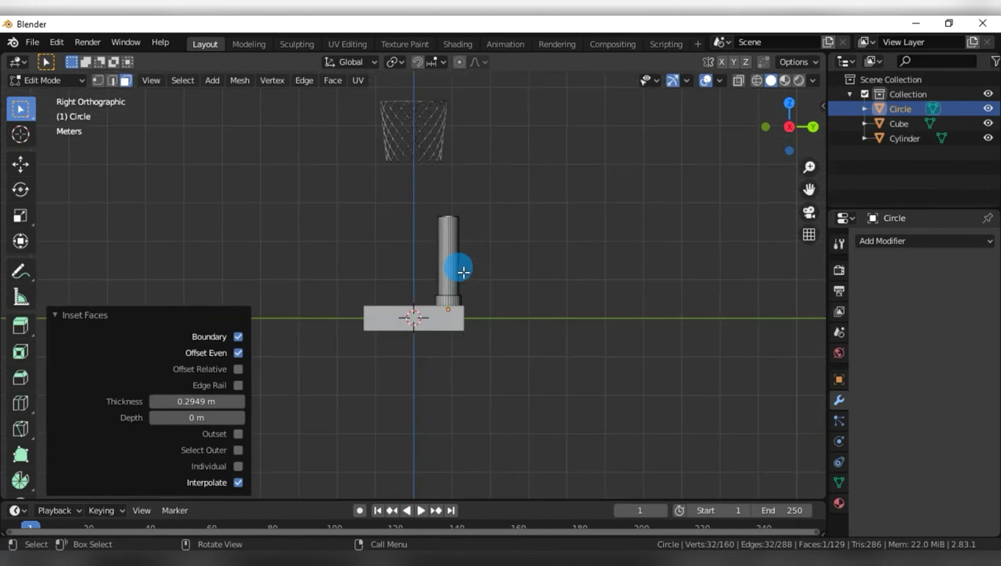
{"action": "key", "text": "e"}
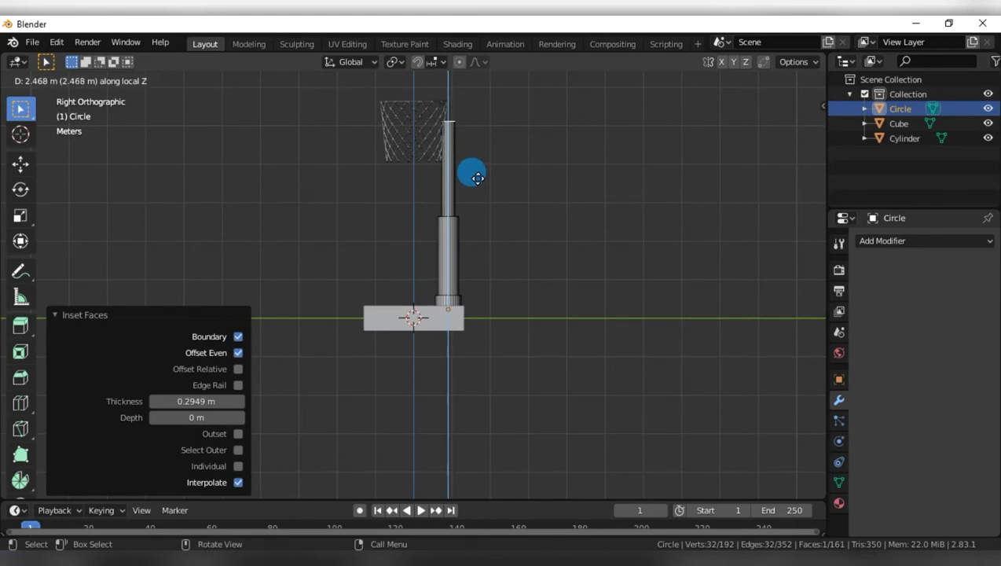
Finish the upper pole section, then move the net -0.478 m in Y and -0.287 m down in Z.
{"action": "left_click", "coordinate": [477, 178]}
{"action": "key", "text": "Tab"}
{"action": "left_click", "coordinate": [409, 137]}
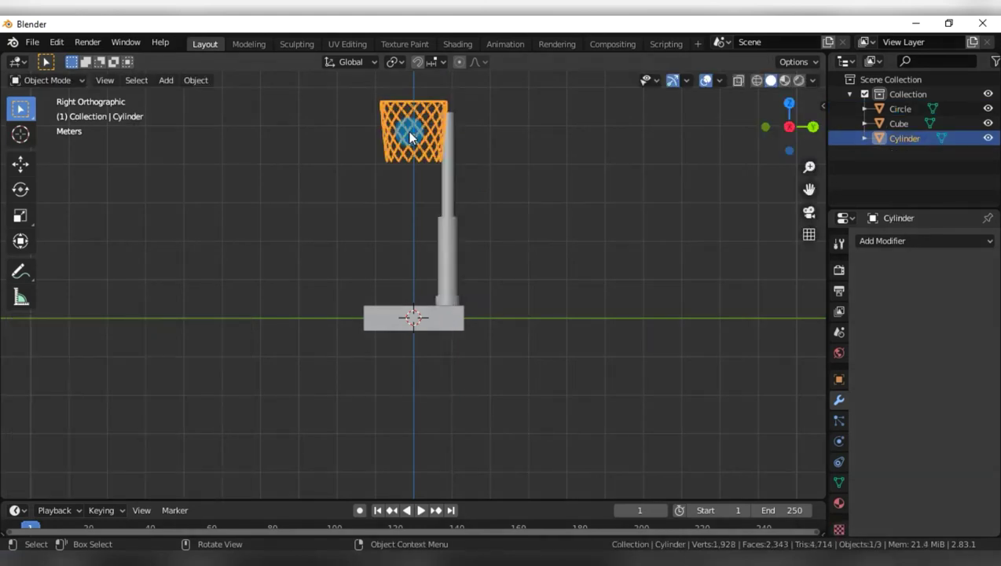
{"action": "key", "text": "g"}
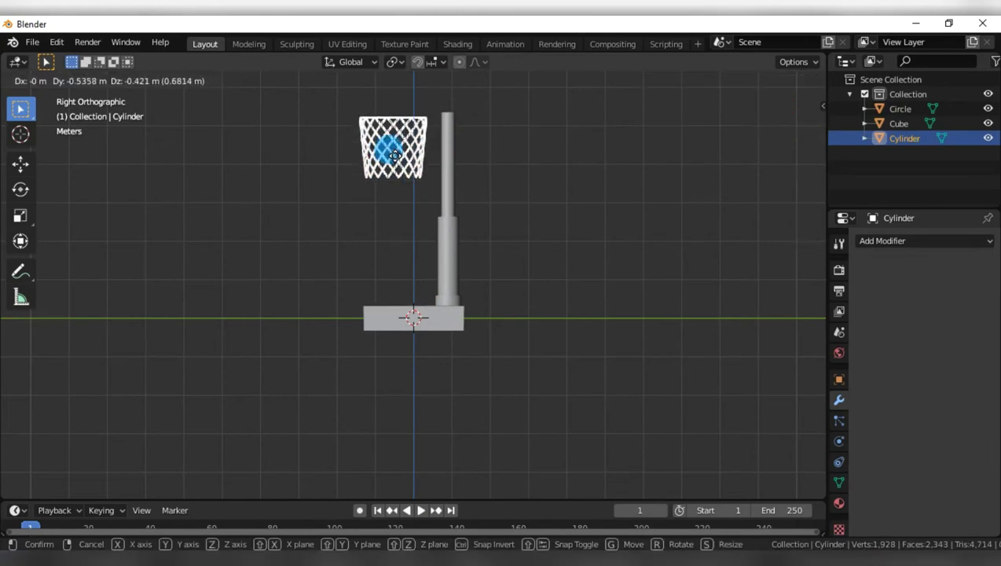
{"action": "left_click", "coordinate": [397, 149]}
{"action": "scroll", "coordinate": [428, 133], "scroll_direction": "down", "scroll_amount": 3}
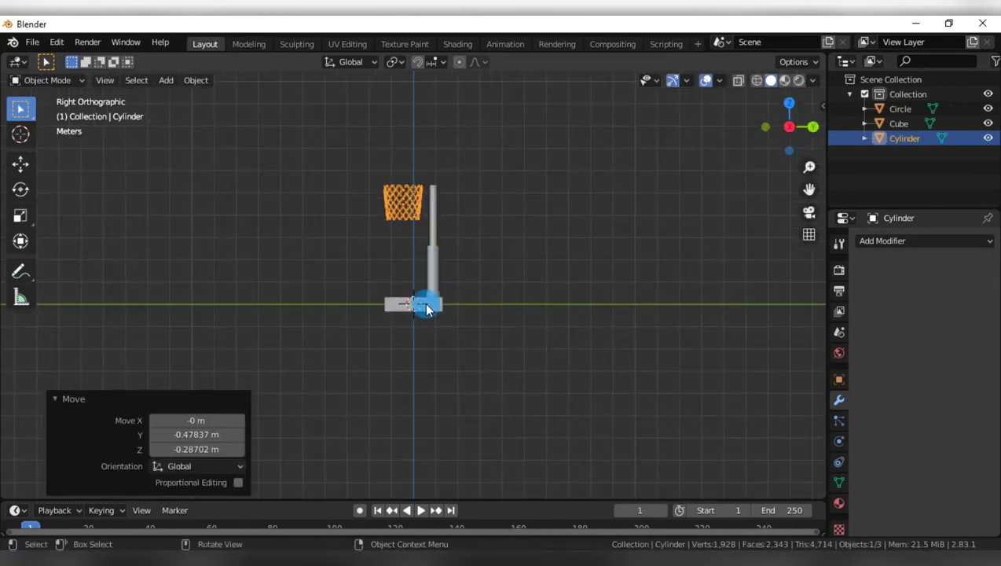
{"action": "left_click", "coordinate": [428, 311]}
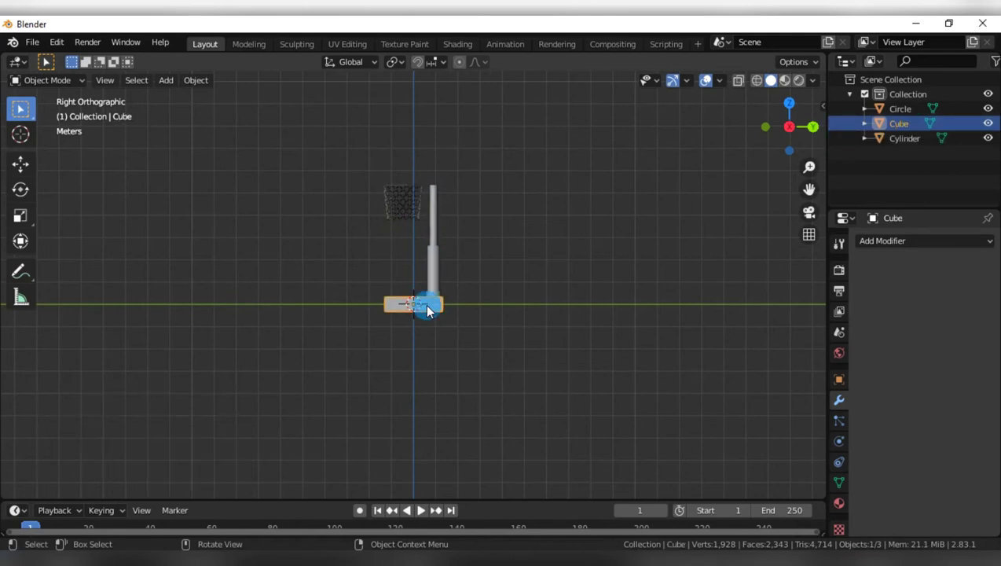
Duplicate the base block as Cube.001, rotate it 90° on X, and stand it at the pole top.
{"action": "key", "text": "shift+d"}
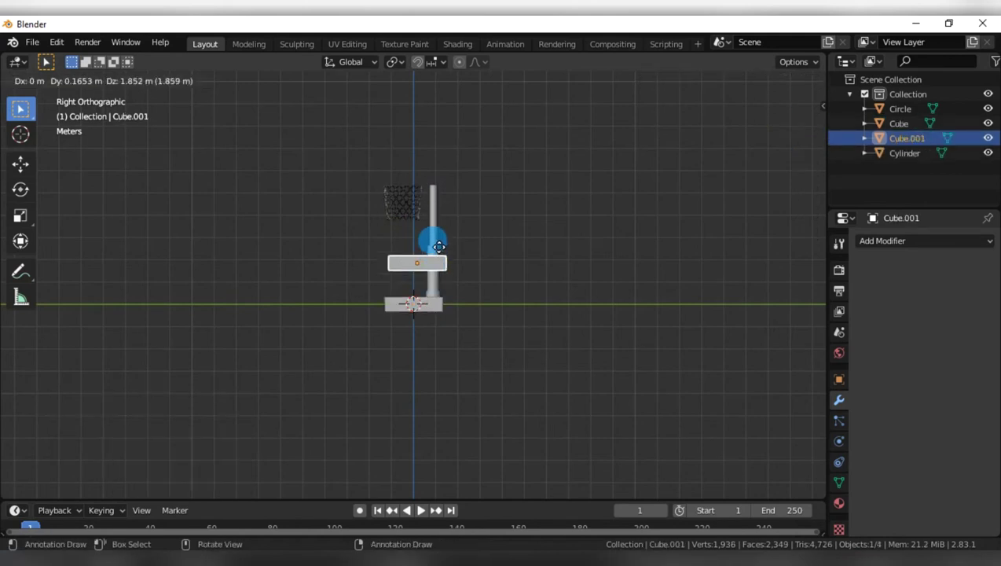
{"action": "left_click", "coordinate": [430, 162]}
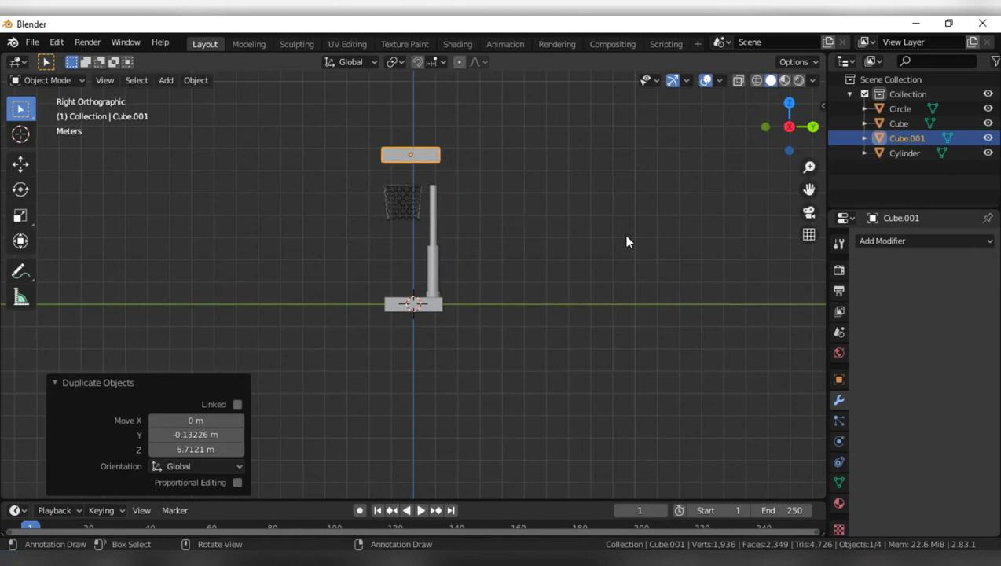
{"action": "left_click", "coordinate": [838, 382]}
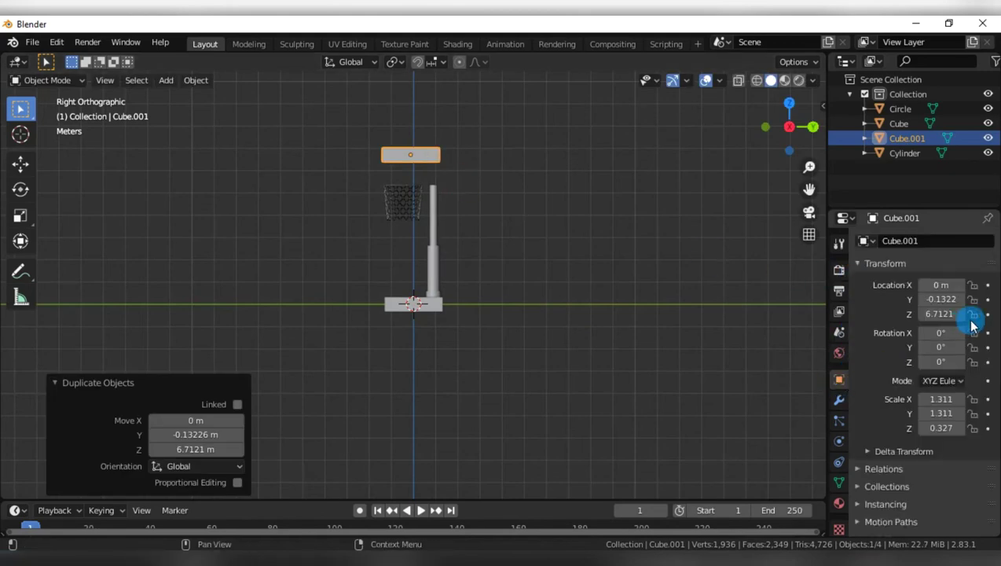
{"action": "left_click", "coordinate": [942, 333]}
{"action": "type", "text": "90"}
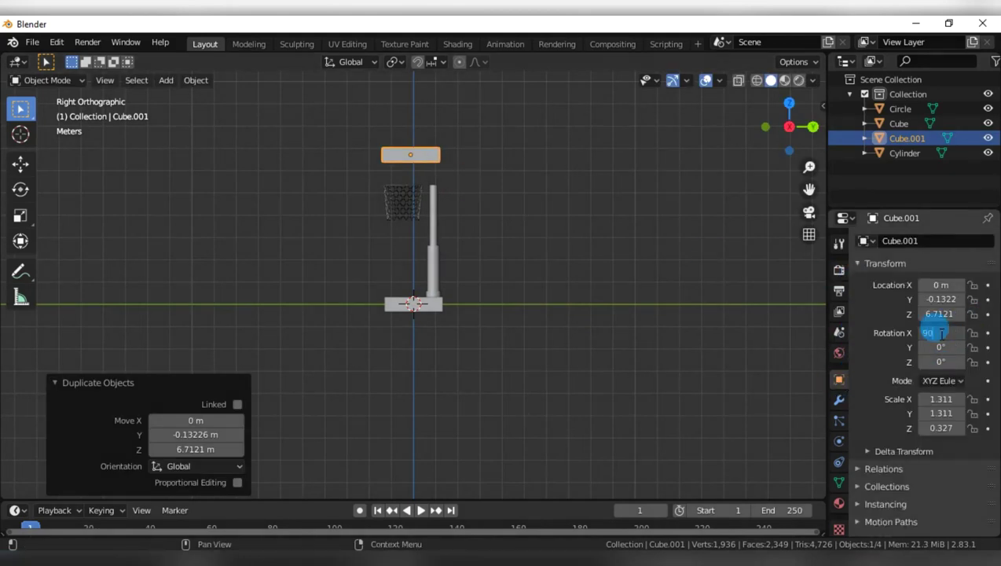
{"action": "key", "text": "Return"}
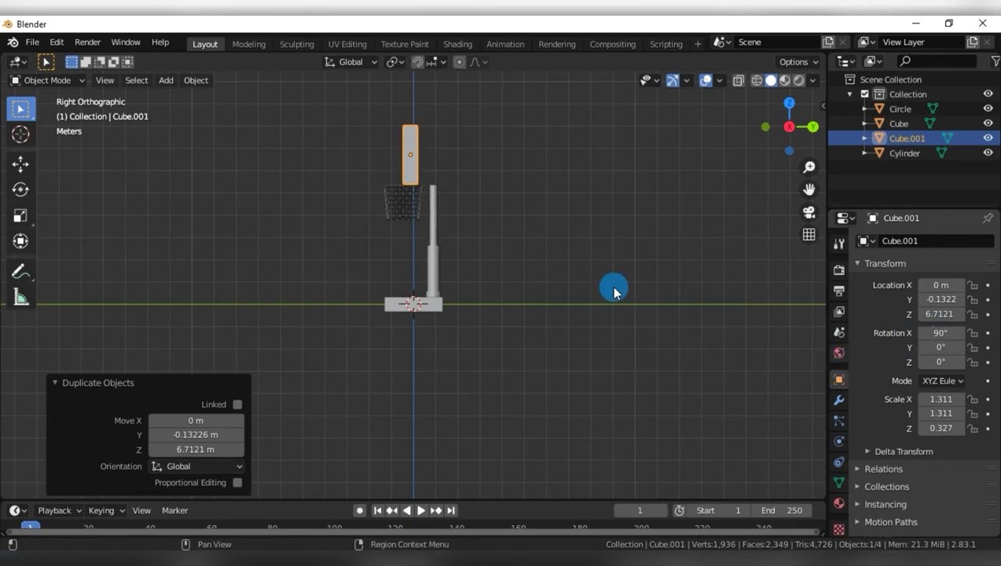
{"action": "key", "text": "g"}
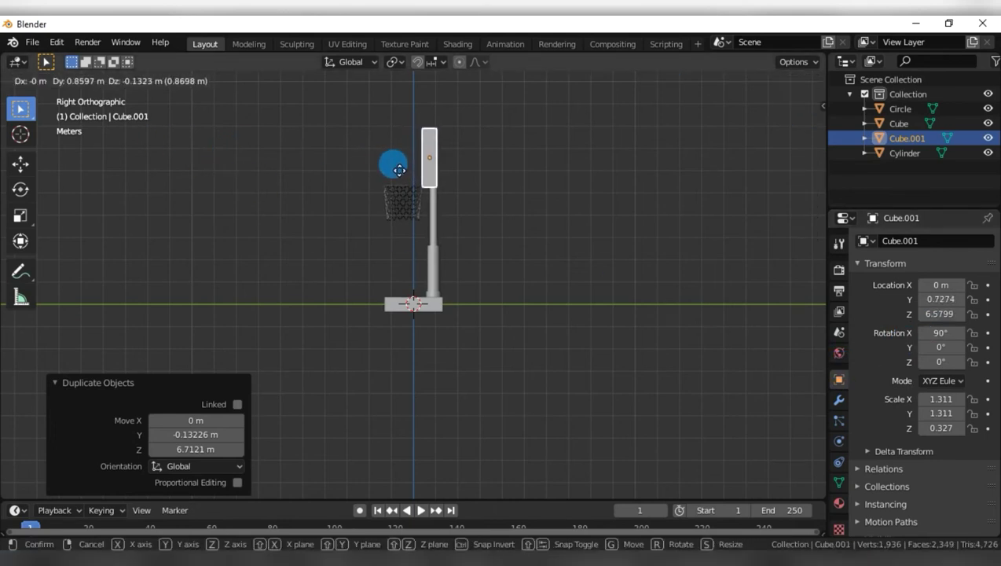
{"action": "left_click", "coordinate": [399, 170]}
{"action": "mouse_move", "coordinate": [373, 180]}
{"action": "middle_mouse_down"}
{"action": "mouse_move", "coordinate": [474, 183]}
{"action": "mouse_move", "coordinate": [570, 208]}
{"action": "mouse_move", "coordinate": [537, 212]}
{"action": "middle_mouse_up"}
Enlarge the backboard uniformly, then widen it along X and shorten it along Z.
{"action": "key", "text": "s"}
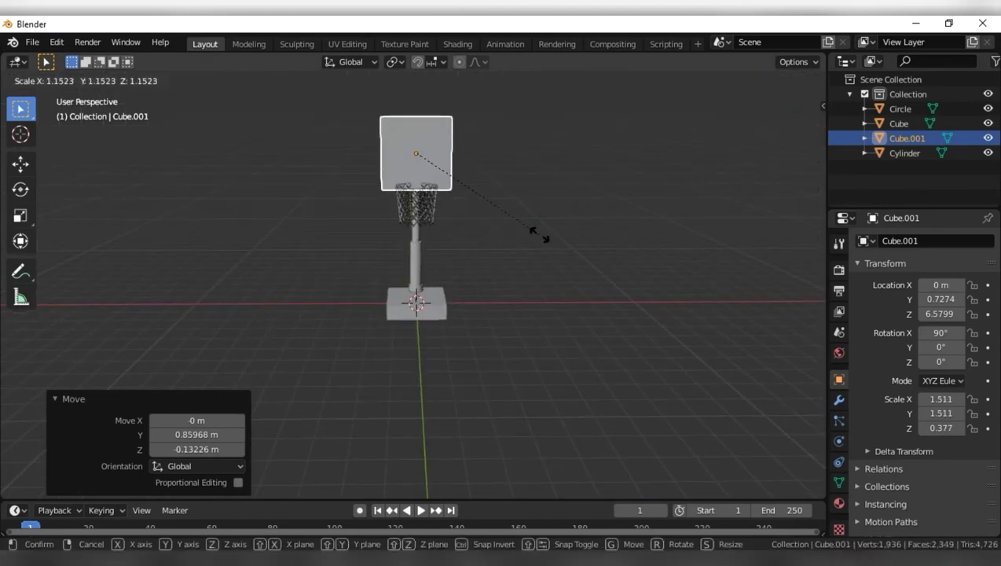
{"action": "left_click", "coordinate": [538, 235]}
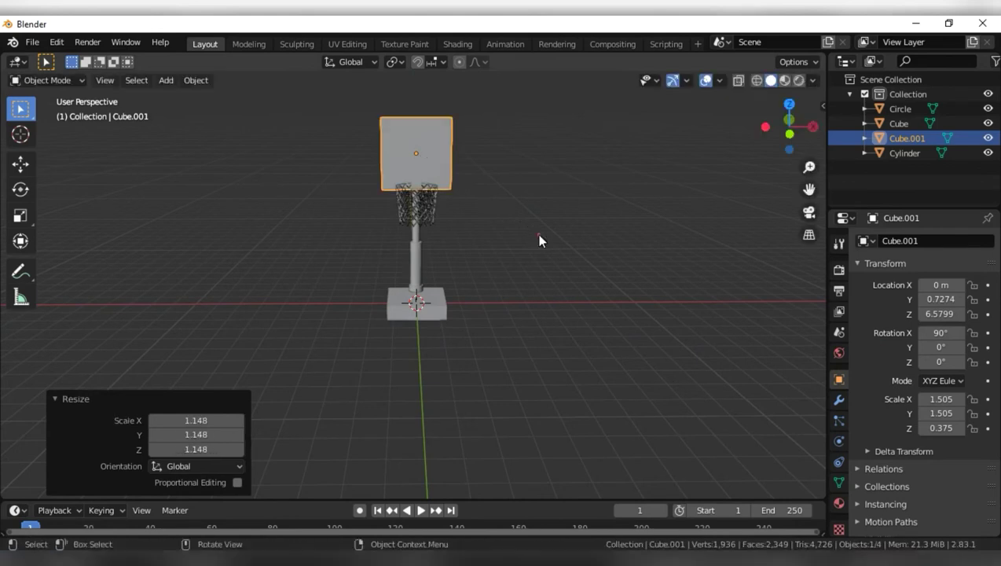
{"action": "key", "text": "s"}
{"action": "key", "text": "x"}
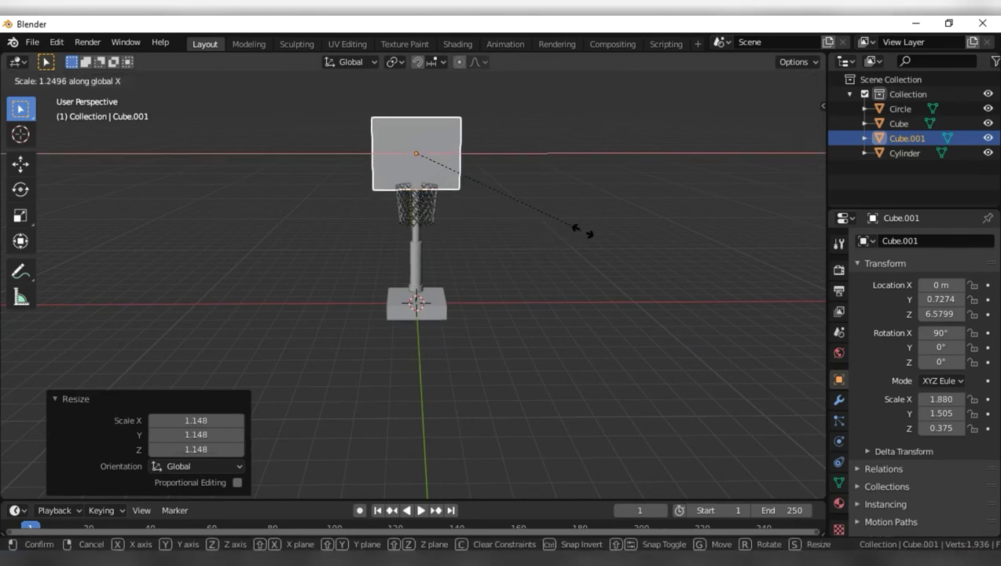
{"action": "left_click", "coordinate": [581, 231]}
{"action": "key", "text": "s"}
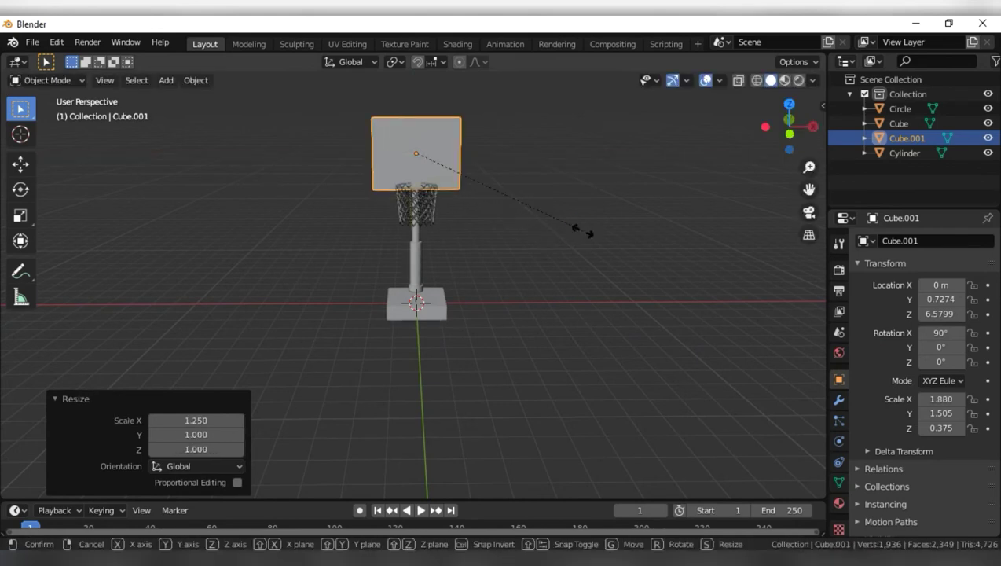
{"action": "key", "text": "z"}
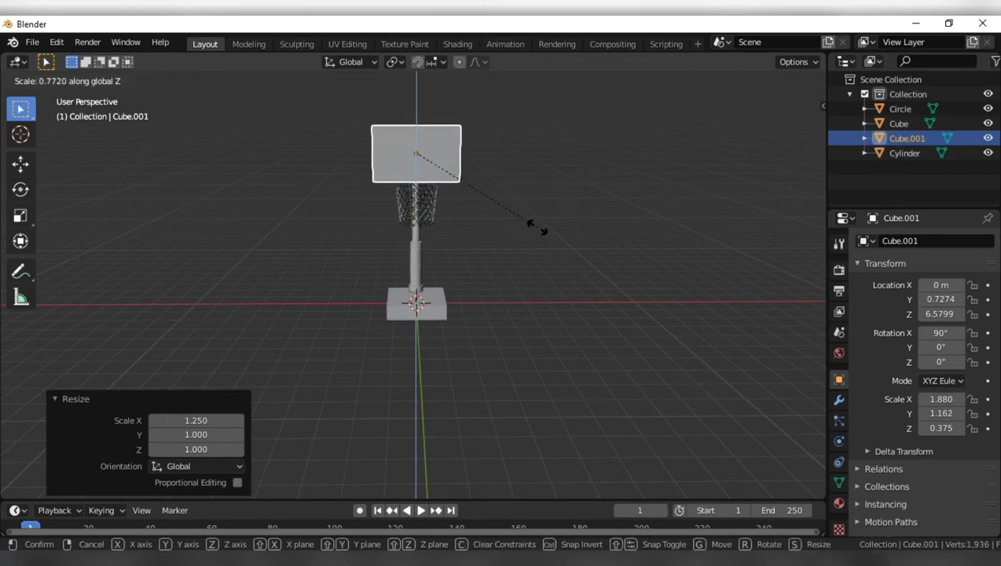
{"action": "left_click", "coordinate": [542, 219]}
{"action": "middle_click_drag", "start_coordinate": [542, 220], "coordinate": [390, 232]}
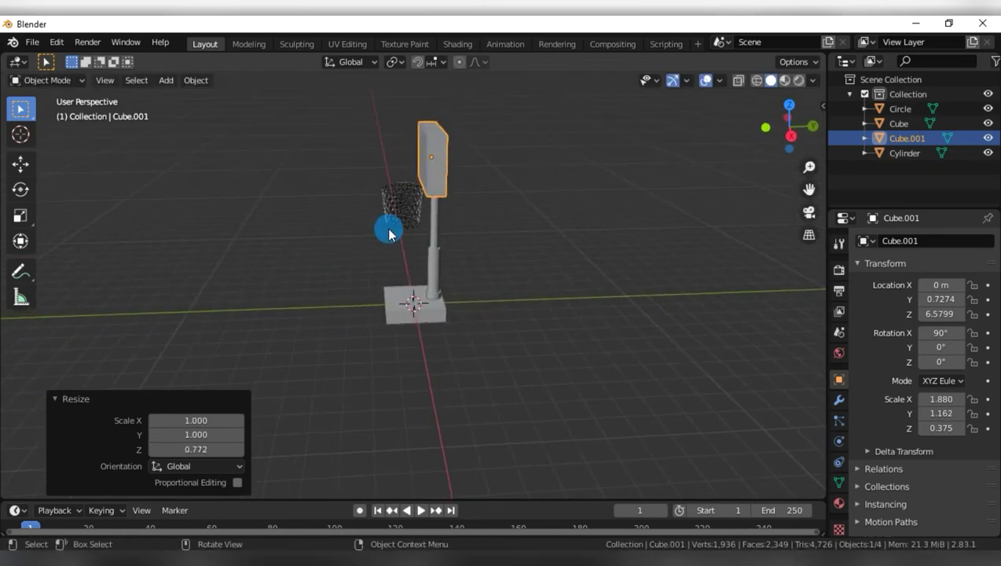
Thin the backboard along Y to a final scale of 1.880 × 1.162 × 0.226.
{"action": "key", "text": "s"}
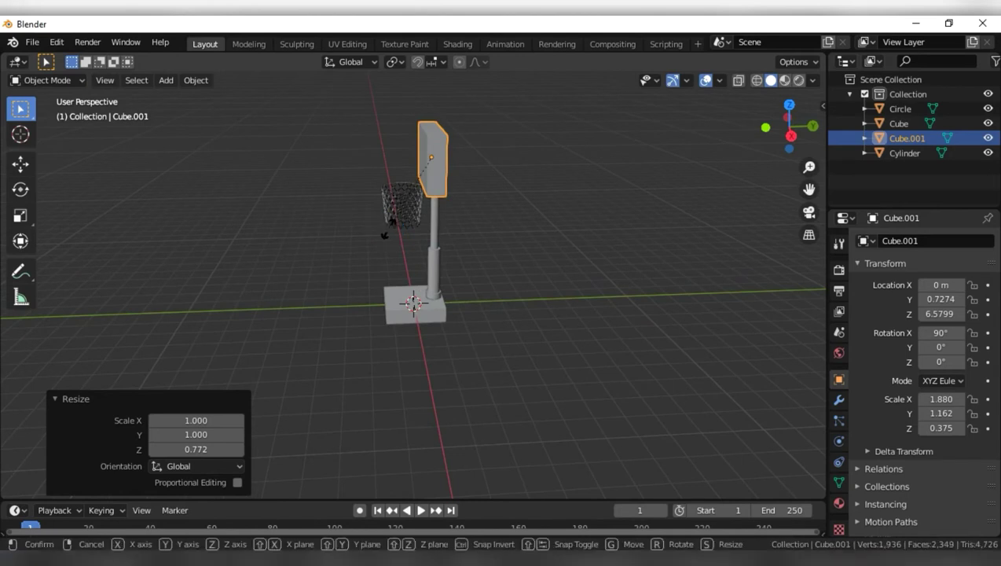
{"action": "key", "text": "y"}
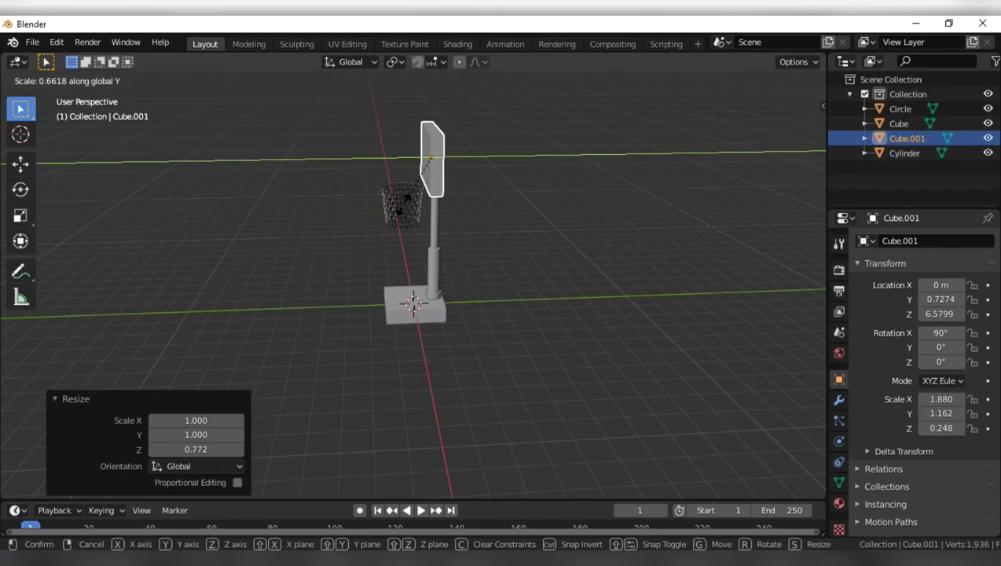
{"action": "left_click", "coordinate": [408, 207]}
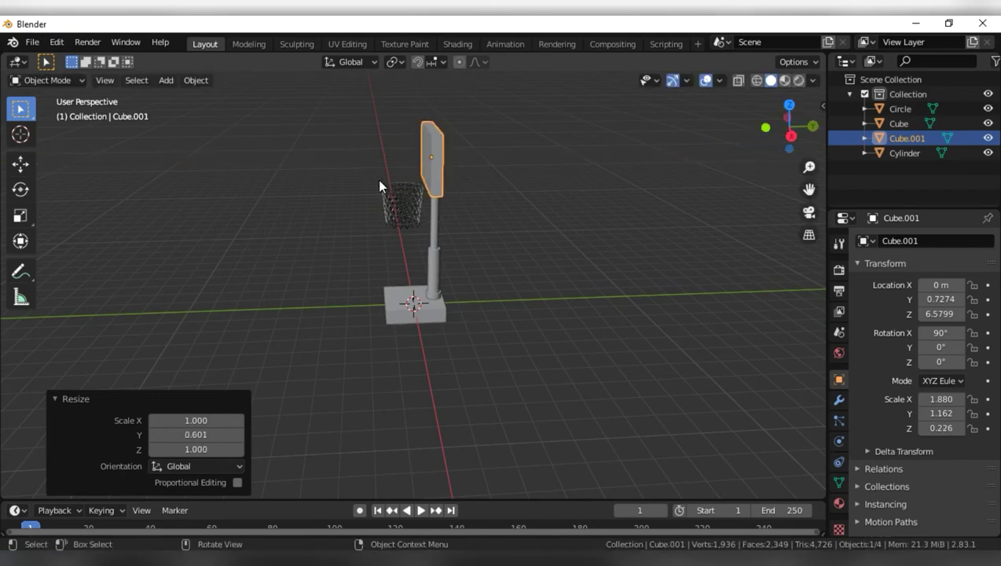
{"action": "mouse_move", "coordinate": [380, 183]}
{"action": "middle_mouse_down"}
{"action": "mouse_move", "coordinate": [456, 175]}
{"action": "mouse_move", "coordinate": [525, 189]}
{"action": "mouse_move", "coordinate": [523, 179]}
{"action": "middle_mouse_up"}
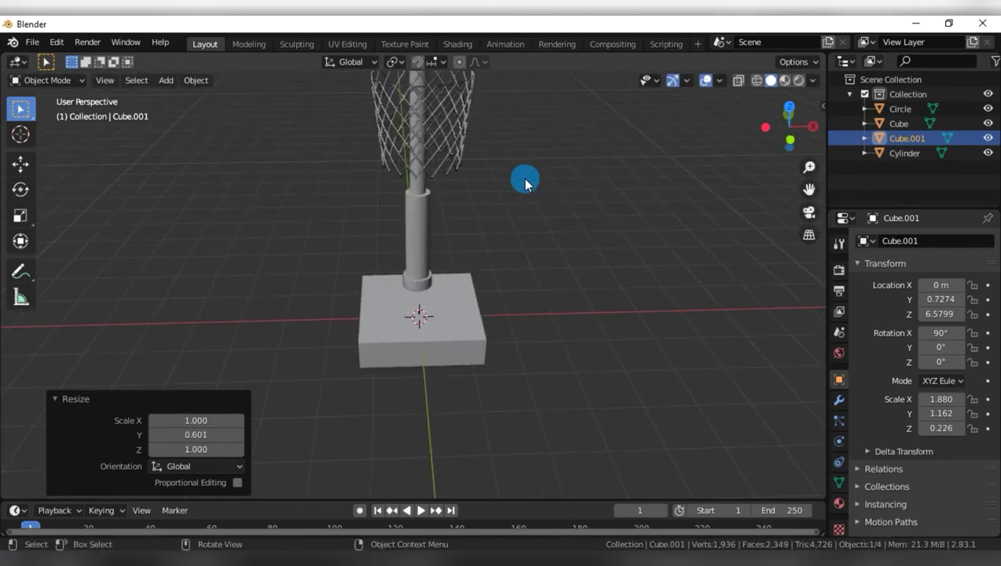
{"action": "mouse_move", "coordinate": [643, 133]}
{"action": "middle_mouse_down"}
{"action": "mouse_move", "coordinate": [550, 157]}
{"action": "mouse_move", "coordinate": [485, 197]}
{"action": "mouse_move", "coordinate": [442, 188]}
{"action": "middle_mouse_up"}
Raise the net to Z 5.1379 m, just beneath the backboard's lower edge.
{"action": "key", "text": "KP_3"}
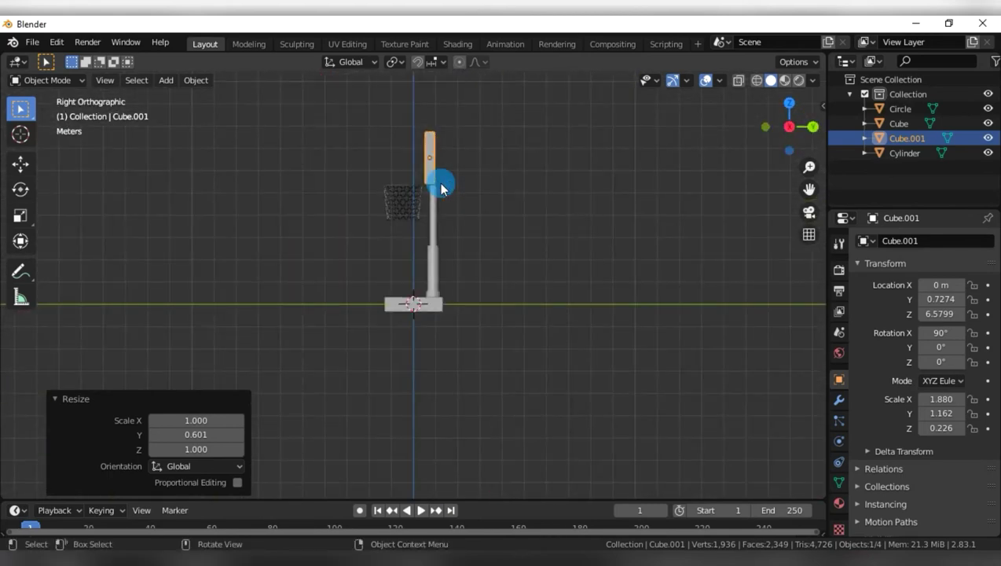
{"action": "left_click", "coordinate": [413, 196]}
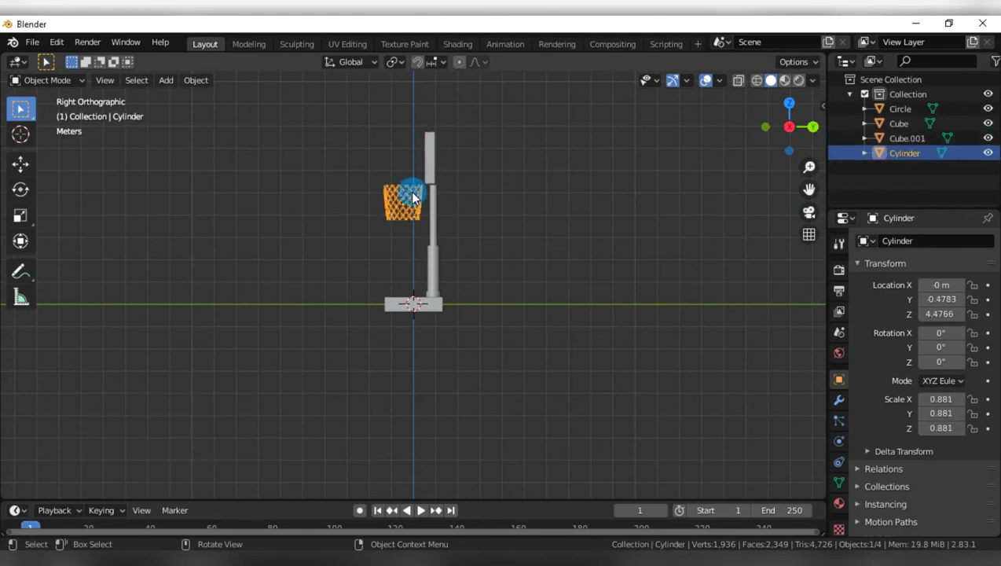
{"action": "key", "text": "g"}
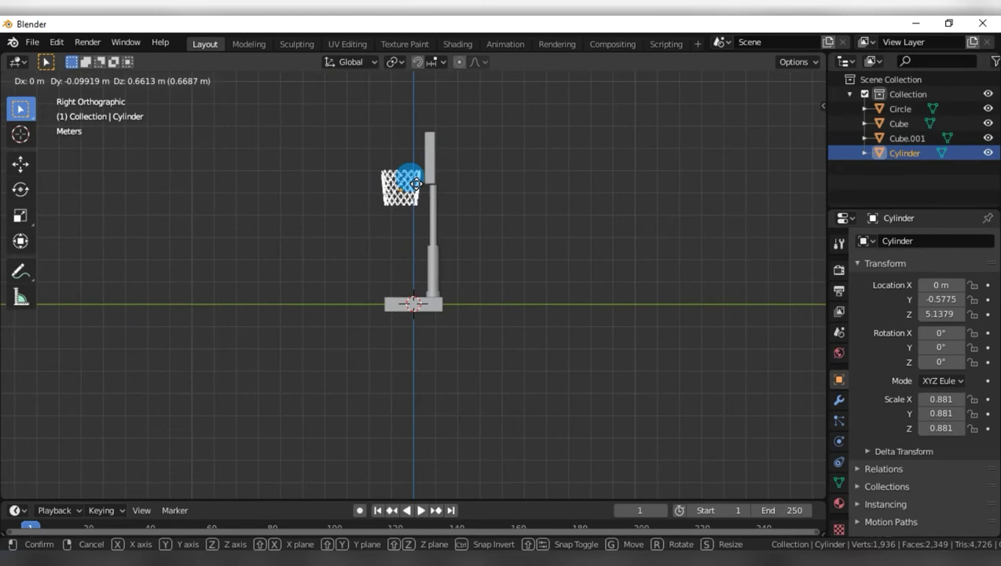
{"action": "left_click", "coordinate": [415, 183]}
{"action": "scroll", "coordinate": [377, 181], "scroll_direction": "up", "scroll_amount": 2}
{"action": "middle_click_drag", "start_coordinate": [371, 181], "coordinate": [380, 187]}
{"action": "scroll", "coordinate": [424, 185], "scroll_direction": "up", "scroll_amount": 2}
Lower the backboard slightly to Z 6.4523 m, nearer the net.
{"action": "left_click", "coordinate": [474, 180]}
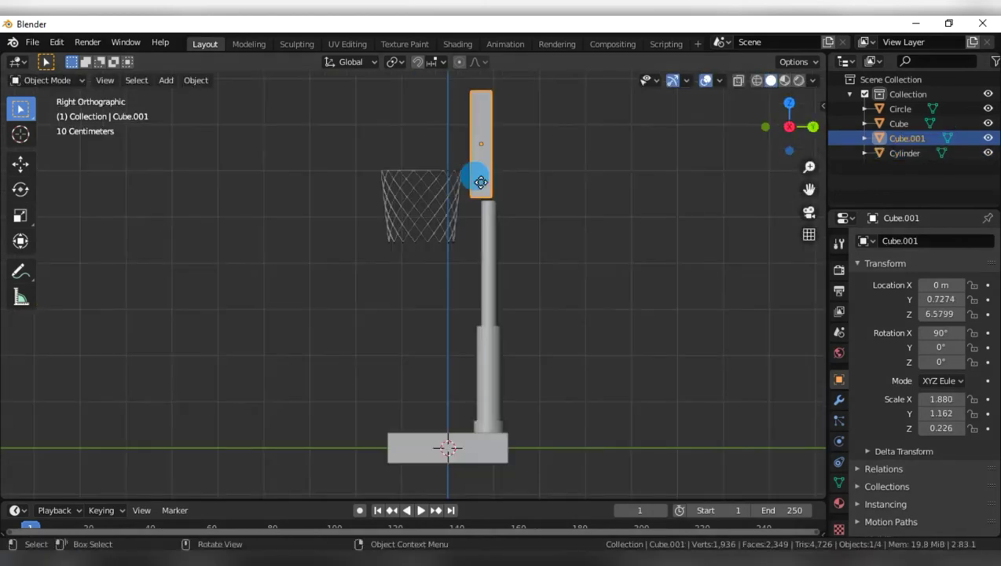
{"action": "key", "text": "g"}
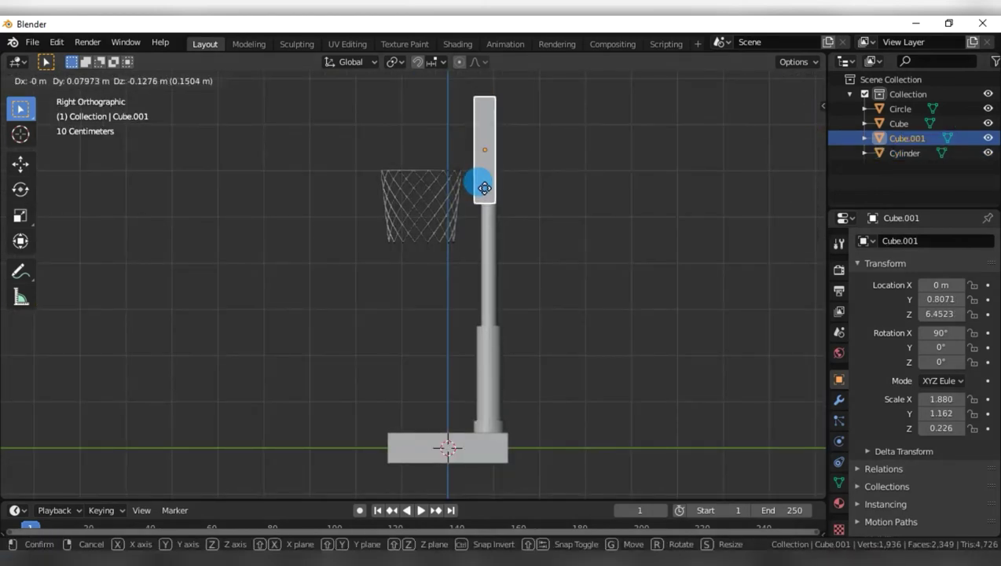
{"action": "key", "text": "Escape"}
{"action": "key", "text": "ctrl+z"}
{"action": "key", "text": "shift+a"}
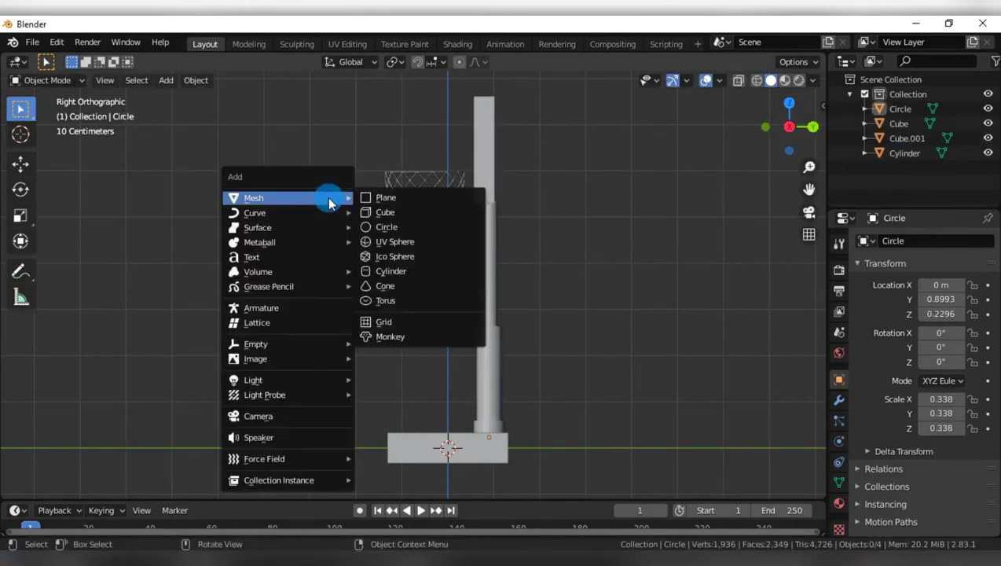
Add a cylinder, raise it along Z, and rotate it 90° on X.
{"action": "left_click", "coordinate": [375, 269]}
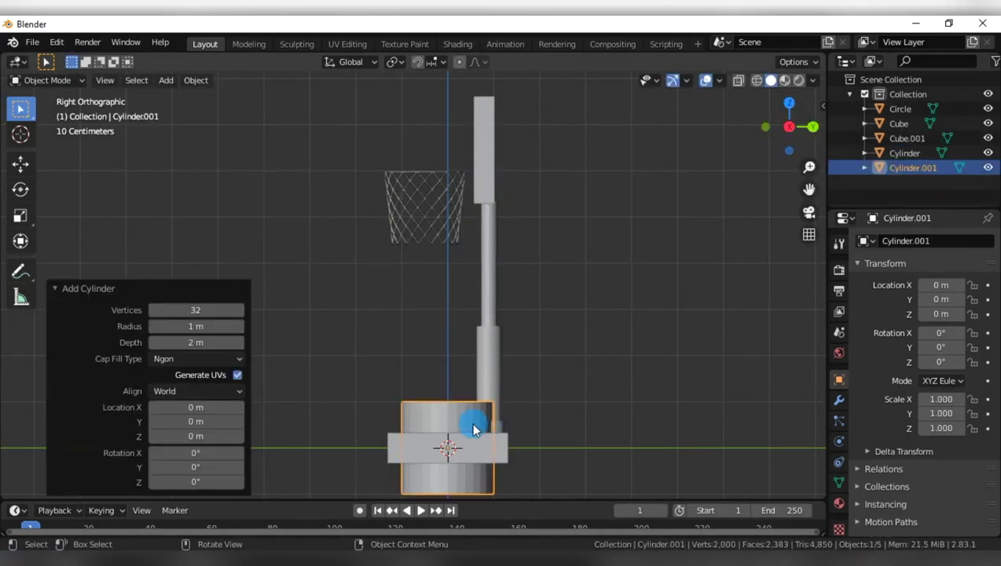
{"action": "key", "text": "g"}
{"action": "key", "text": "z"}
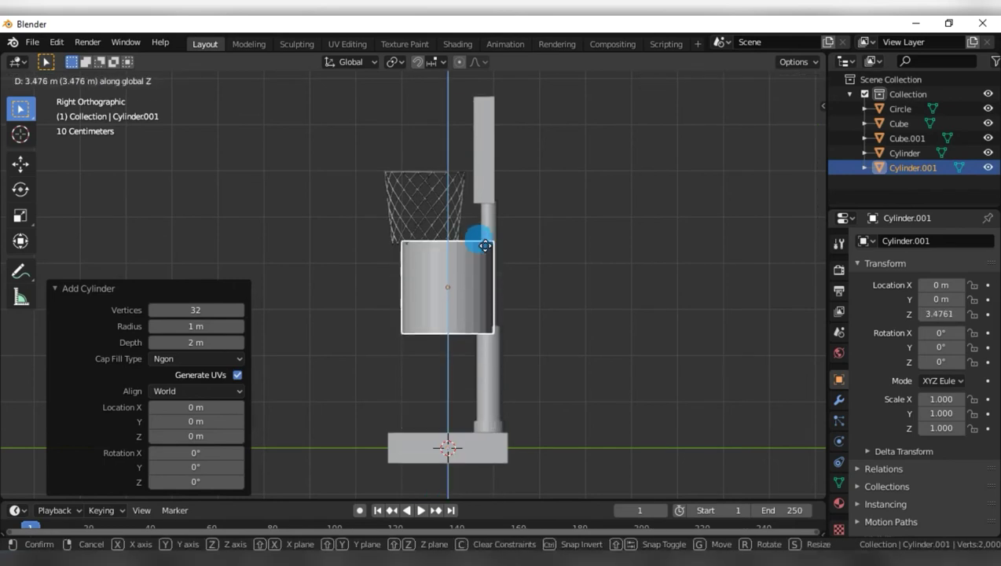
{"action": "left_click", "coordinate": [488, 226]}
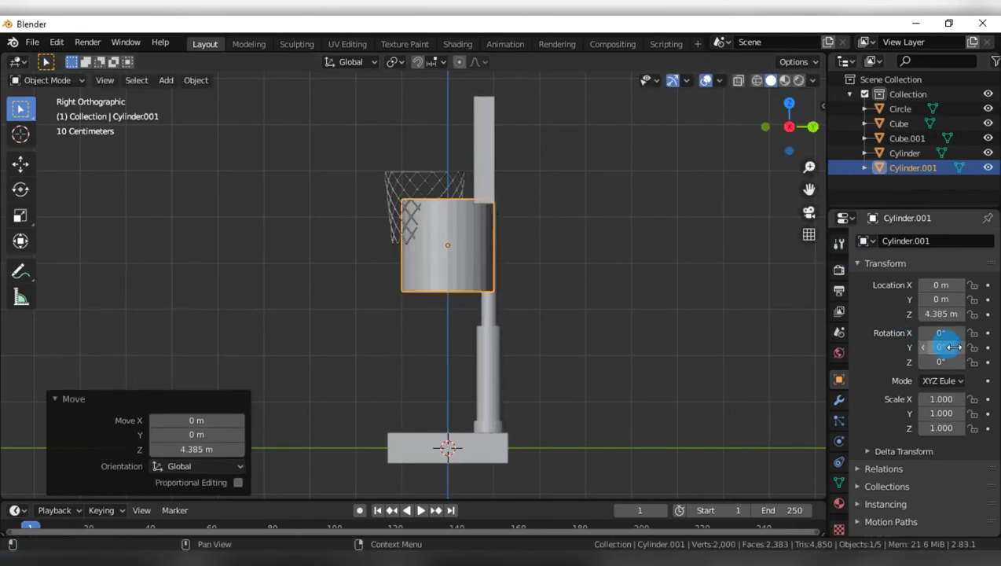
{"action": "left_click", "coordinate": [932, 332]}
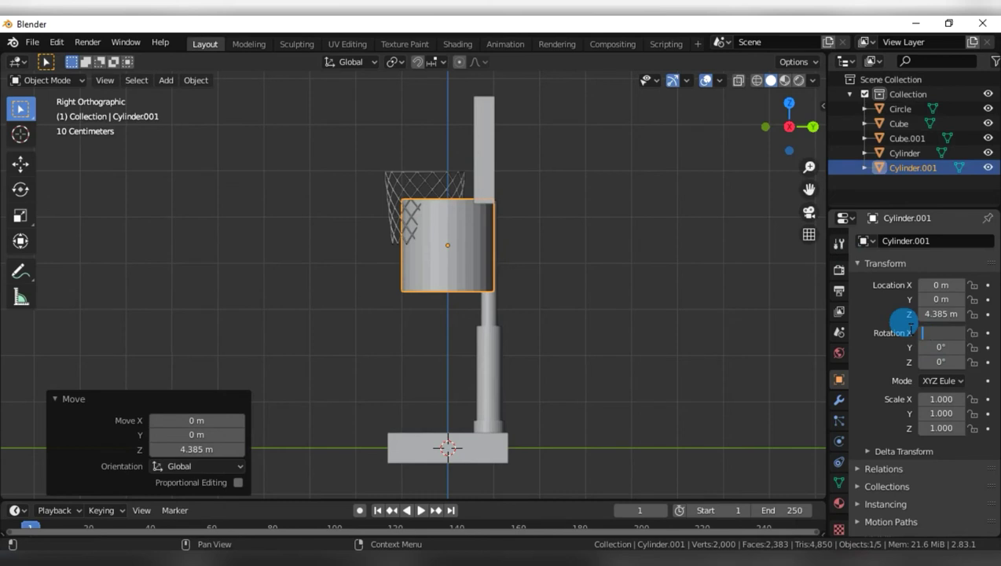
{"action": "type", "text": "90"}
{"action": "left_click", "coordinate": [727, 289]}
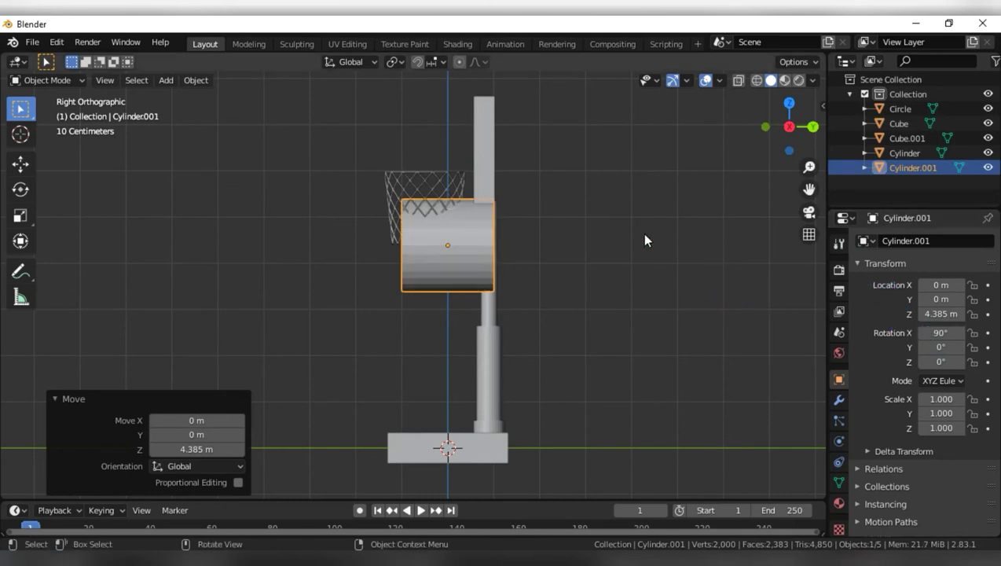
Shrink the cylinder to 0.149, stretch it along Y, and place it between net and backboard.
{"action": "key", "text": "s"}
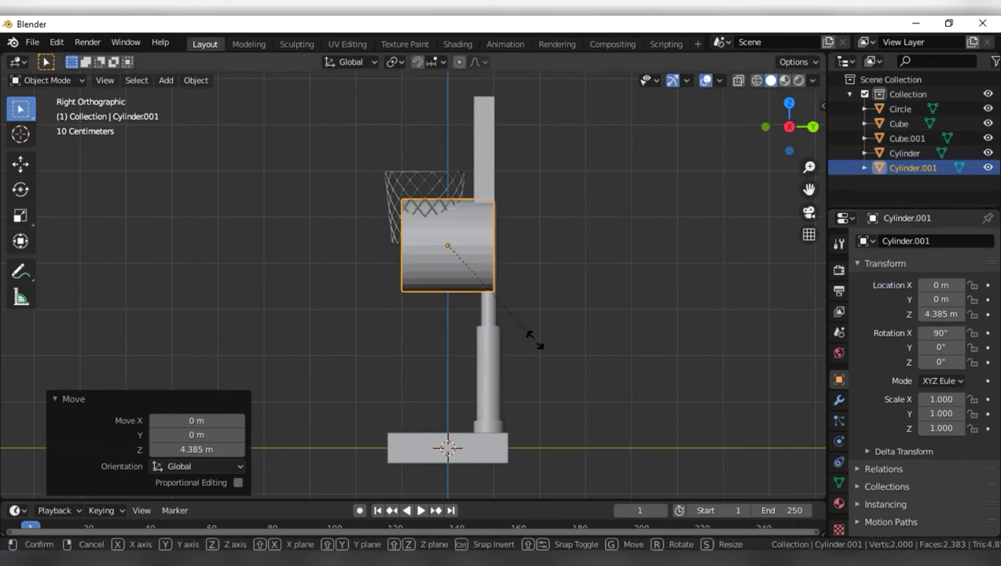
{"action": "left_click", "coordinate": [464, 260]}
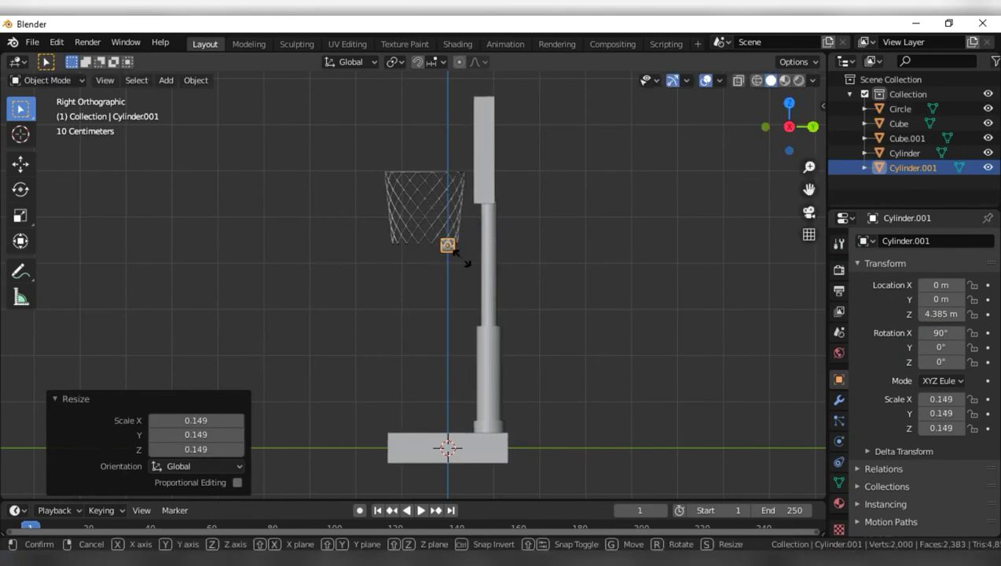
{"action": "key", "text": "s"}
{"action": "key", "text": "y"}
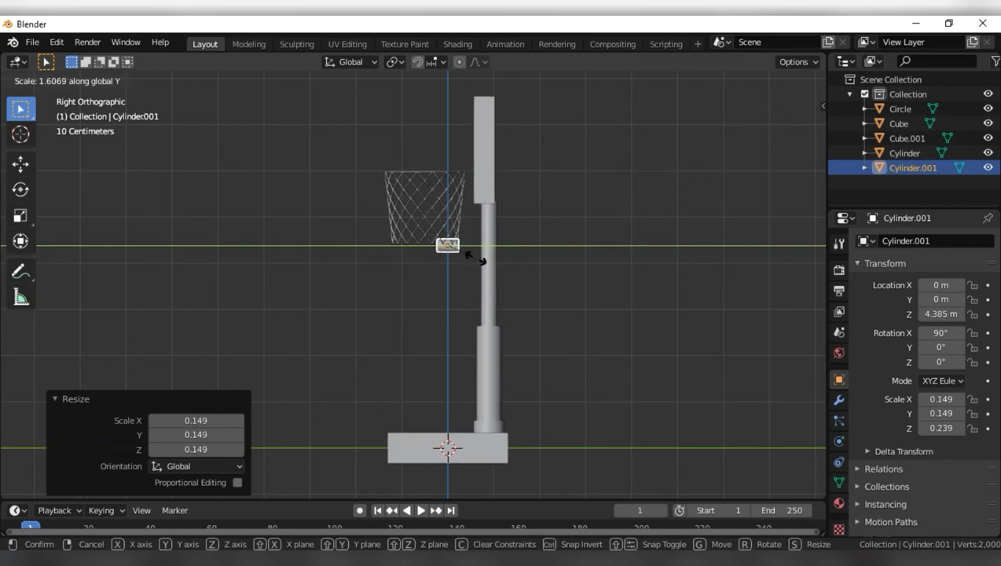
{"action": "left_click", "coordinate": [476, 261]}
{"action": "key", "text": "g"}
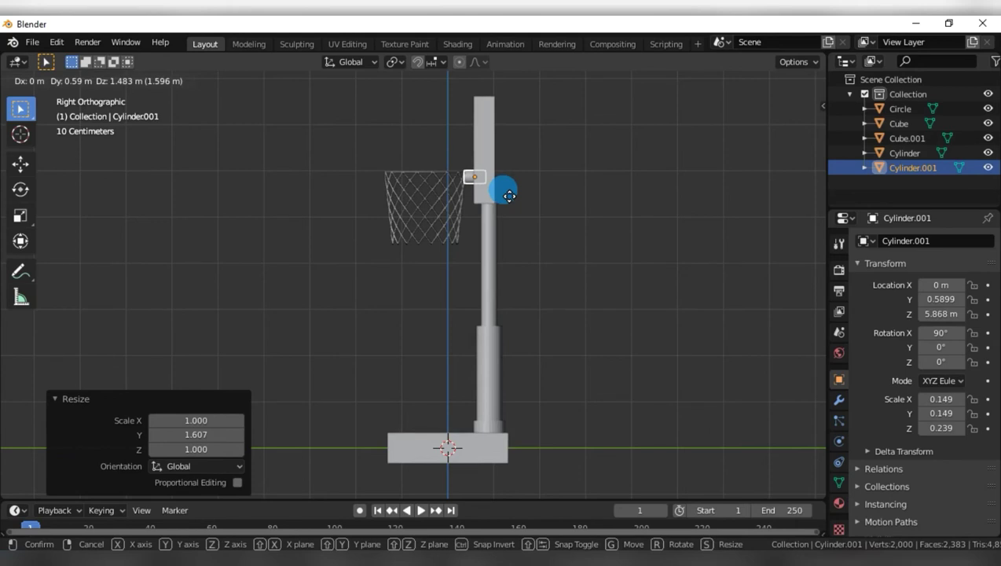
{"action": "left_click", "coordinate": [477, 198]}
Open the backboard Cube.001 in Edit Mode.
{"action": "left_click", "coordinate": [456, 179]}
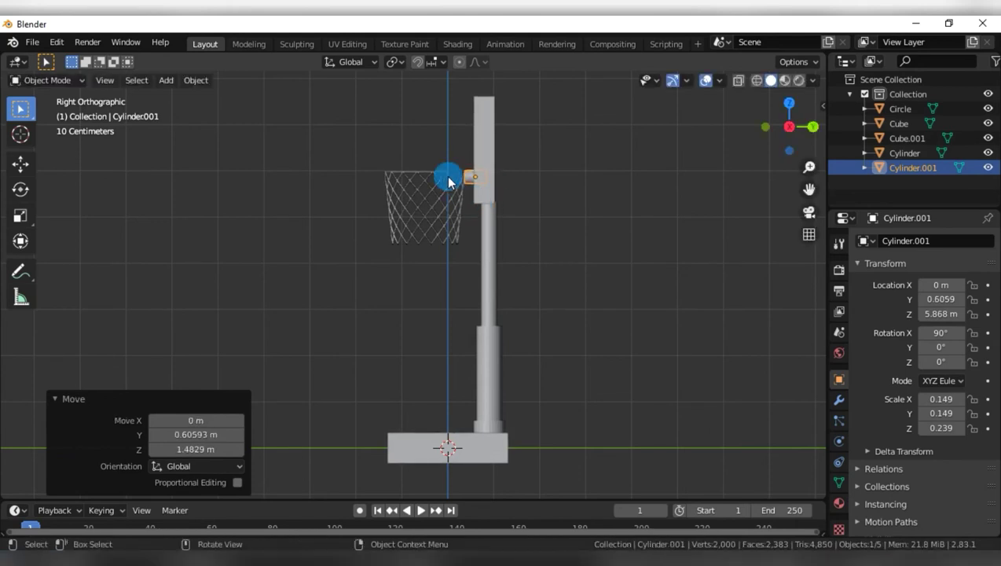
{"action": "middle_click_drag", "start_coordinate": [456, 179], "coordinate": [485, 298]}
{"action": "key", "text": "Tab"}
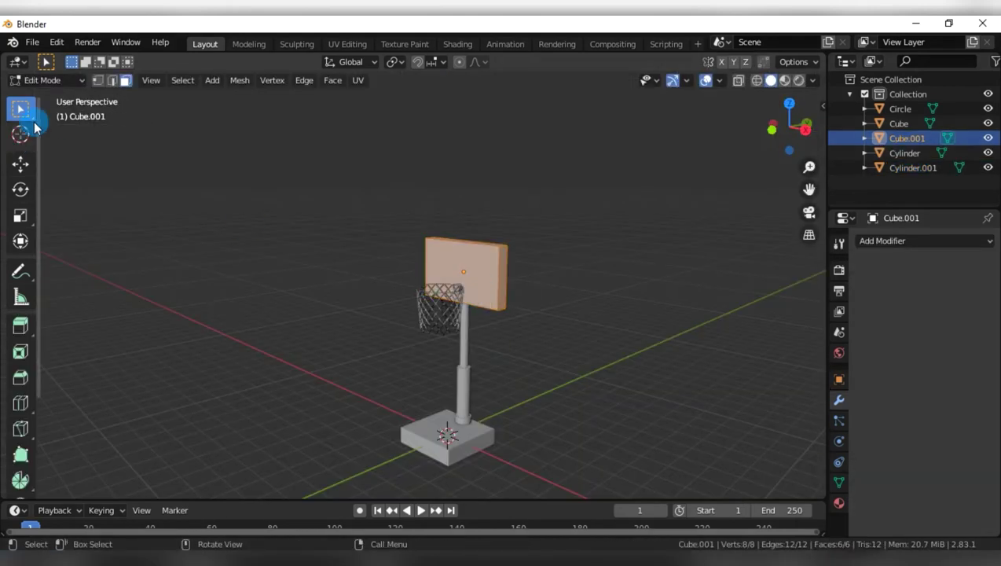
Inset a 0.05467 m border on the backboard's front face and extrude the inner face.
{"action": "left_click", "coordinate": [486, 279]}
{"action": "scroll", "coordinate": [486, 279], "scroll_direction": "up", "scroll_amount": 3}
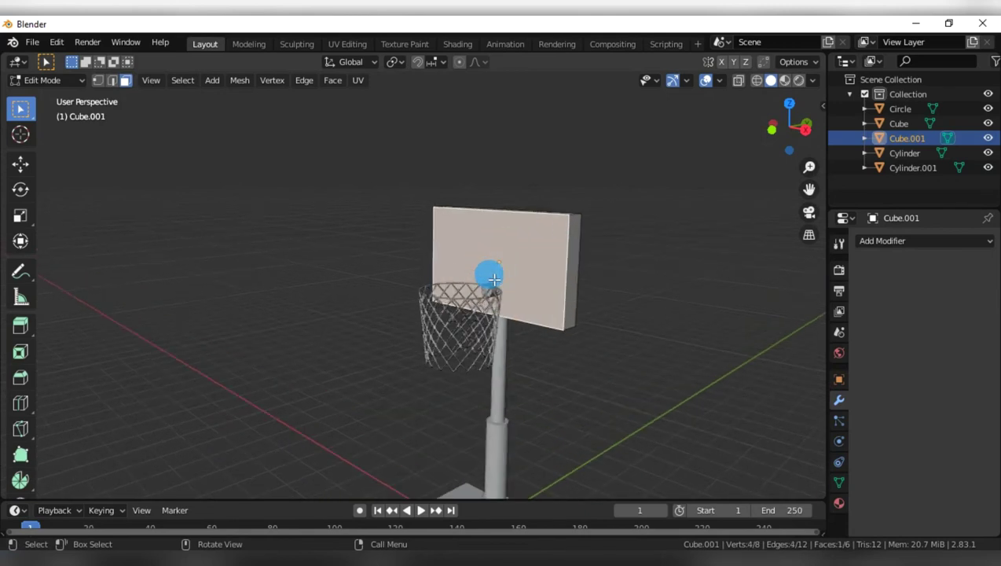
{"action": "scroll", "coordinate": [488, 275], "scroll_direction": "up", "scroll_amount": 2}
{"action": "mouse_move", "coordinate": [809, 190]}
{"action": "left_mouse_down"}
{"action": "mouse_move", "coordinate": [798, 201]}
{"action": "mouse_move", "coordinate": [815, 192]}
{"action": "left_mouse_up"}
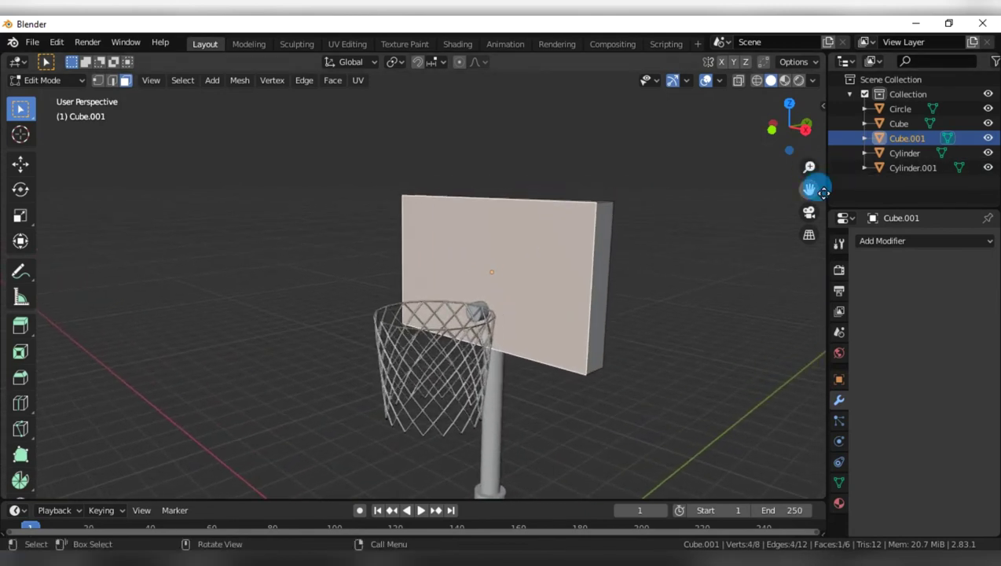
{"action": "key", "text": "i"}
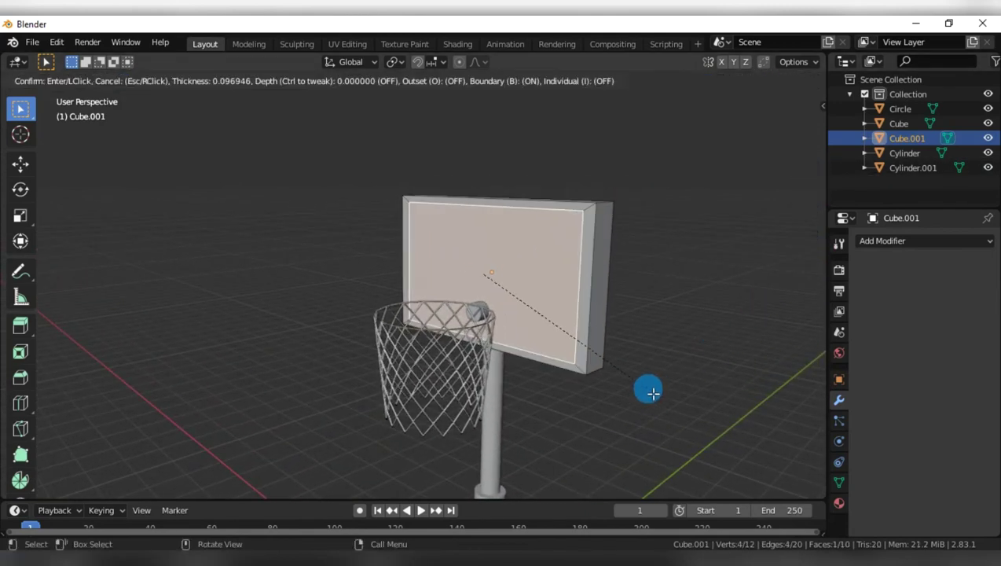
{"action": "left_click", "coordinate": [650, 388]}
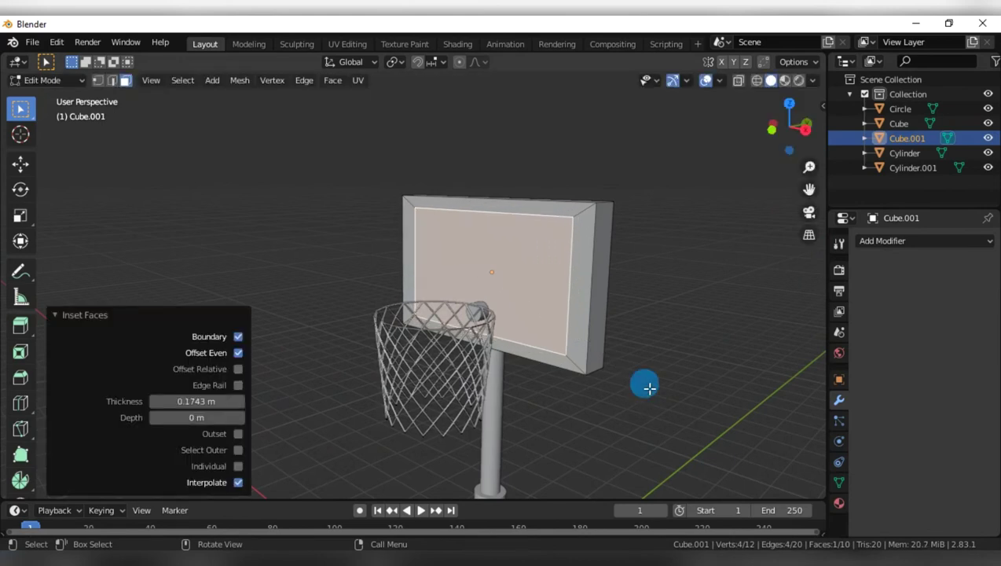
{"action": "key", "text": "i"}
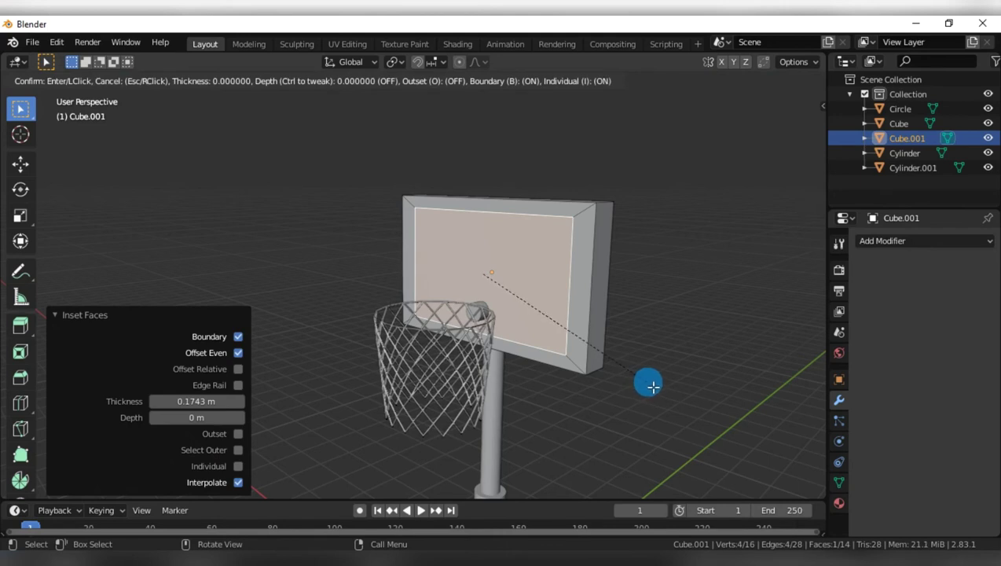
{"action": "left_click", "coordinate": [654, 386]}
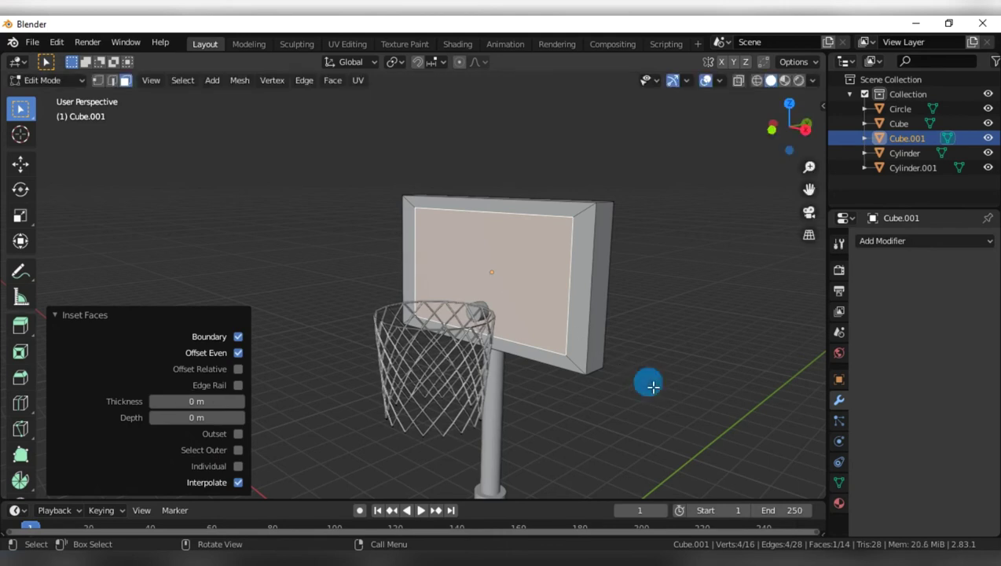
{"action": "key", "text": "e"}
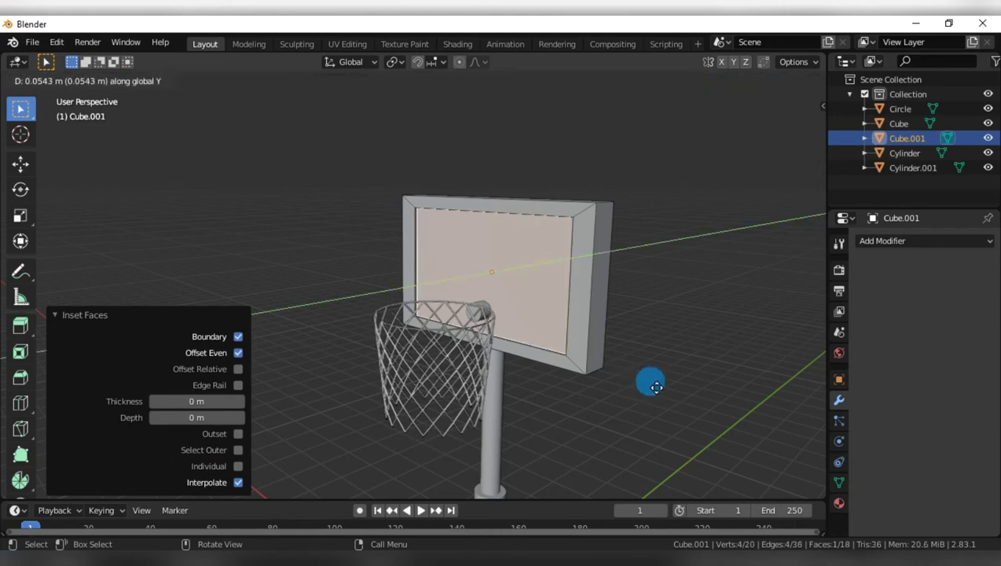
{"action": "left_click", "coordinate": [657, 386]}
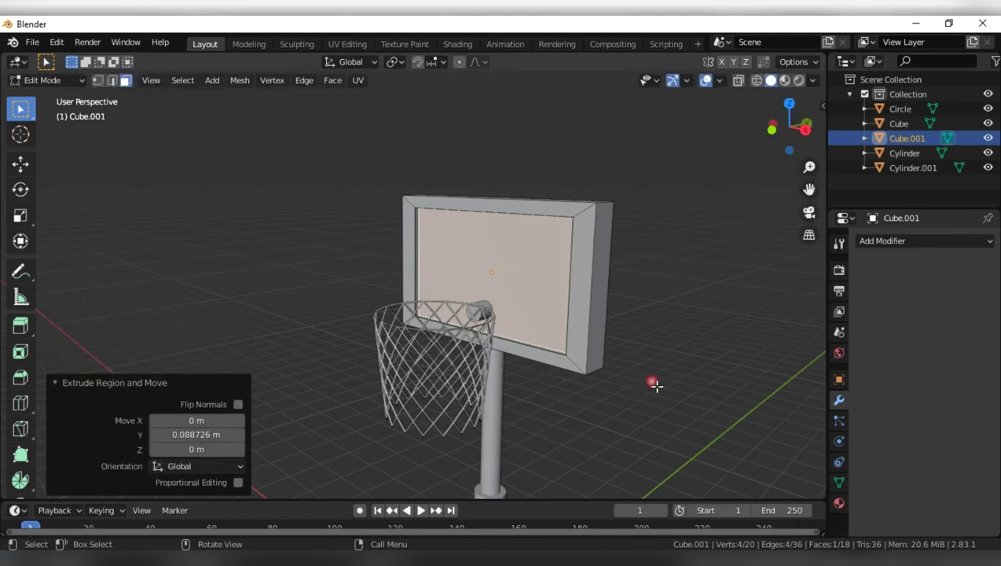
Inset the inner face again and push it back 0.11465 m into a recessed panel.
{"action": "key", "text": "i"}
{"action": "key", "text": "i"}
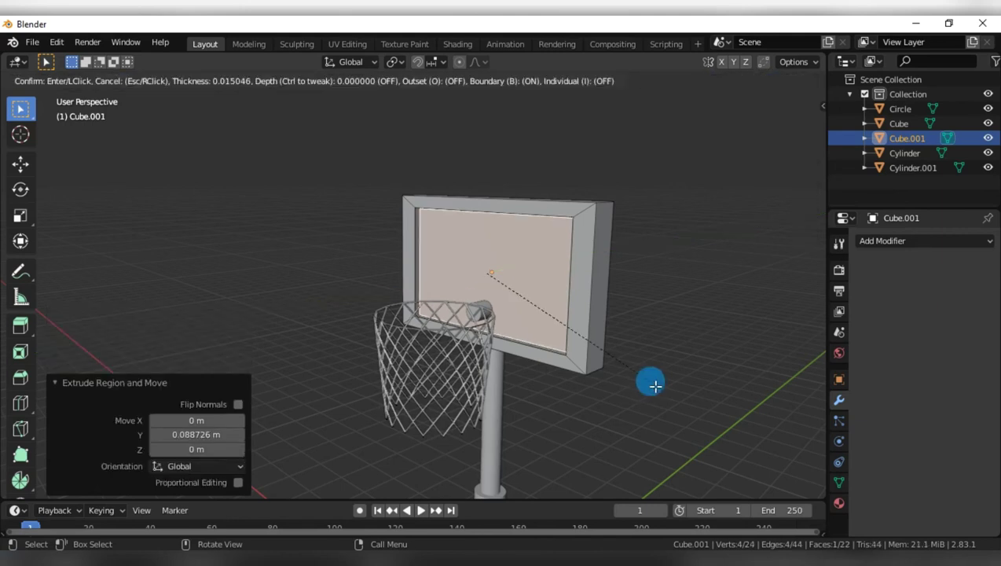
{"action": "key", "text": "i"}
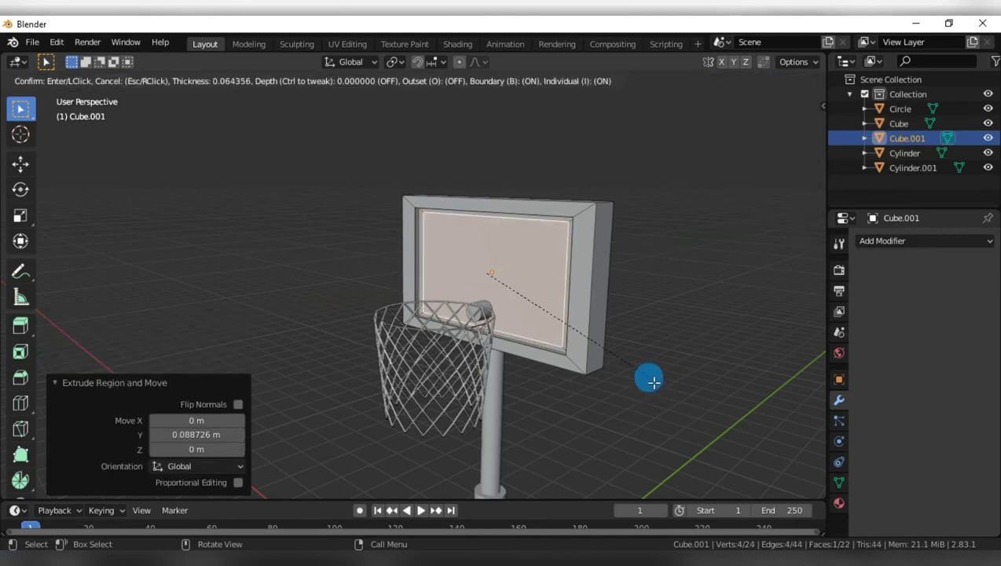
{"action": "left_click", "coordinate": [653, 382]}
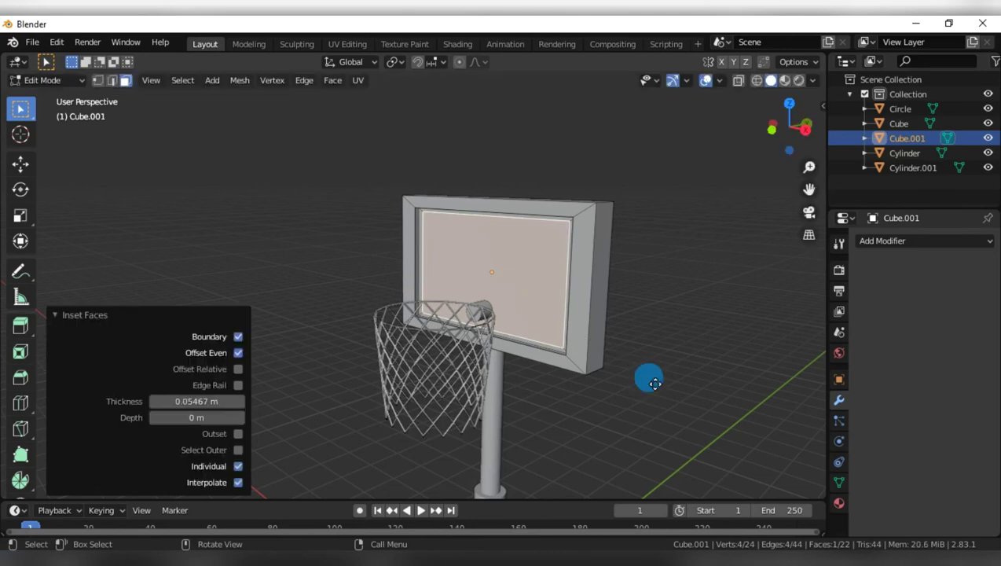
{"action": "key", "text": "e"}
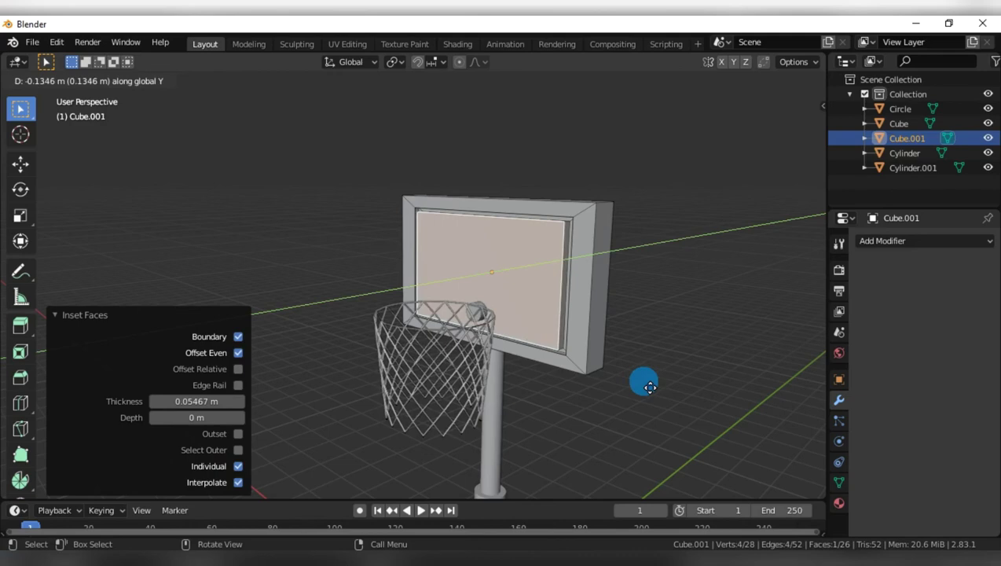
{"action": "left_click", "coordinate": [650, 386]}
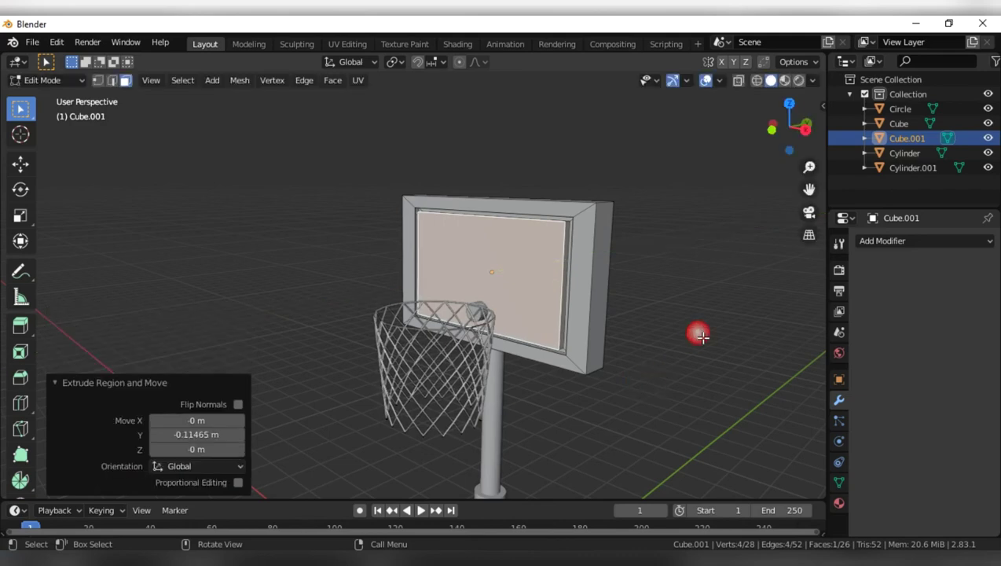
{"action": "mouse_move", "coordinate": [696, 330]}
{"action": "middle_mouse_down"}
{"action": "mouse_move", "coordinate": [613, 386]}
{"action": "mouse_move", "coordinate": [666, 320]}
{"action": "mouse_move", "coordinate": [655, 329]}
{"action": "mouse_move", "coordinate": [635, 376]}
{"action": "middle_mouse_up"}
Add an area light and lift it 11.856 m straight above the hoop.
{"action": "scroll", "coordinate": [651, 329], "scroll_direction": "down", "scroll_amount": 5}
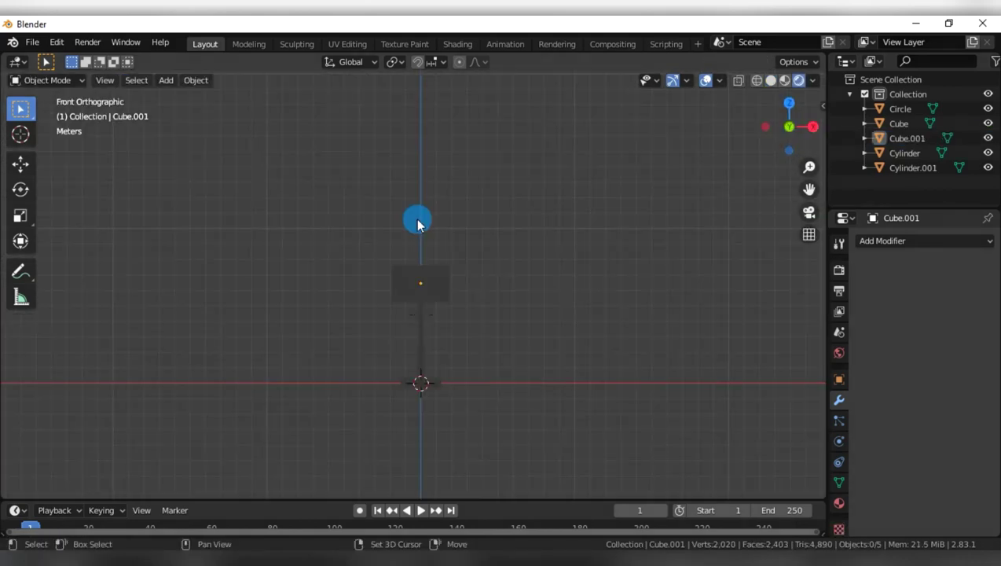
{"action": "key", "text": "shift+a"}
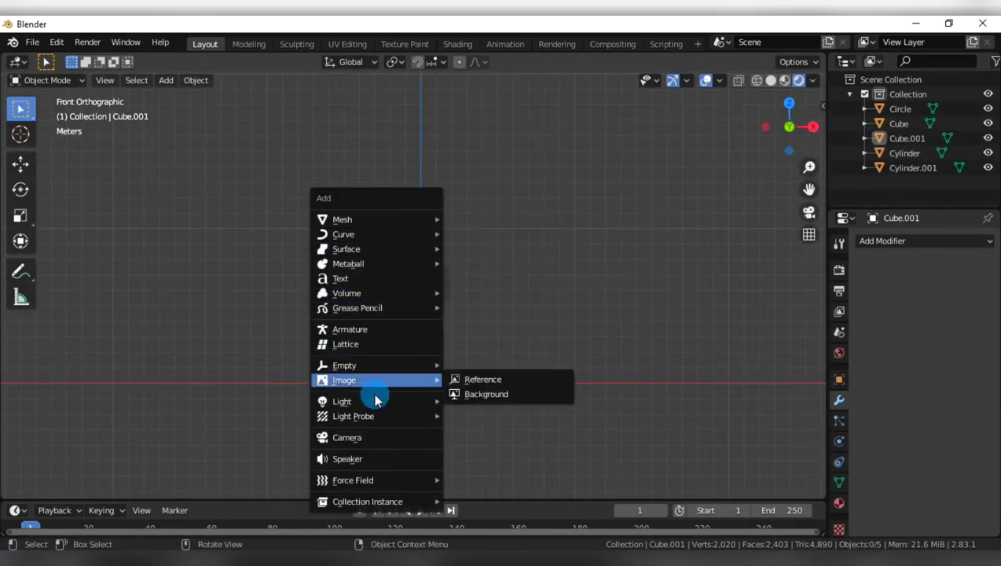
{"action": "mouse_move", "coordinate": [342, 401]}
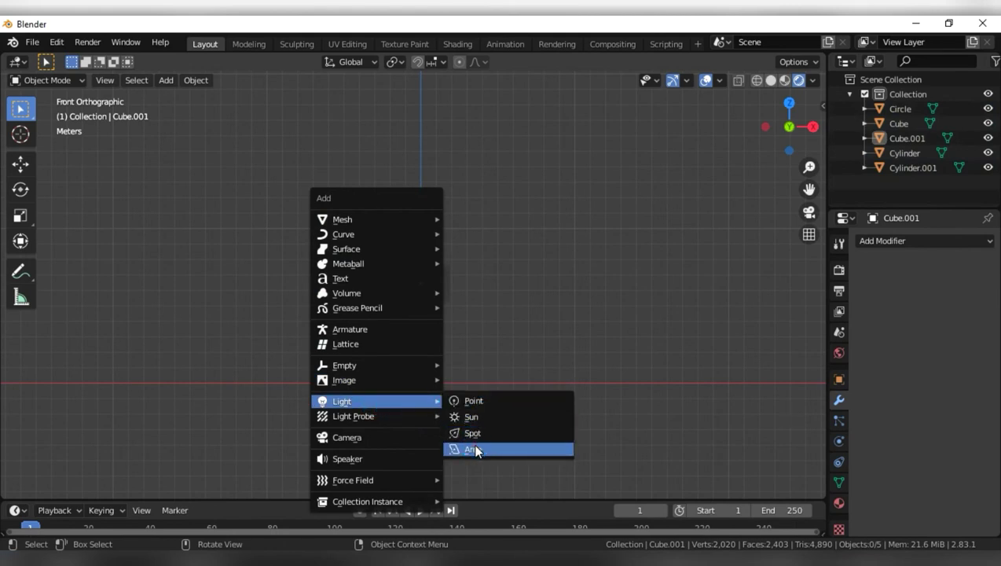
{"action": "left_click", "coordinate": [472, 449]}
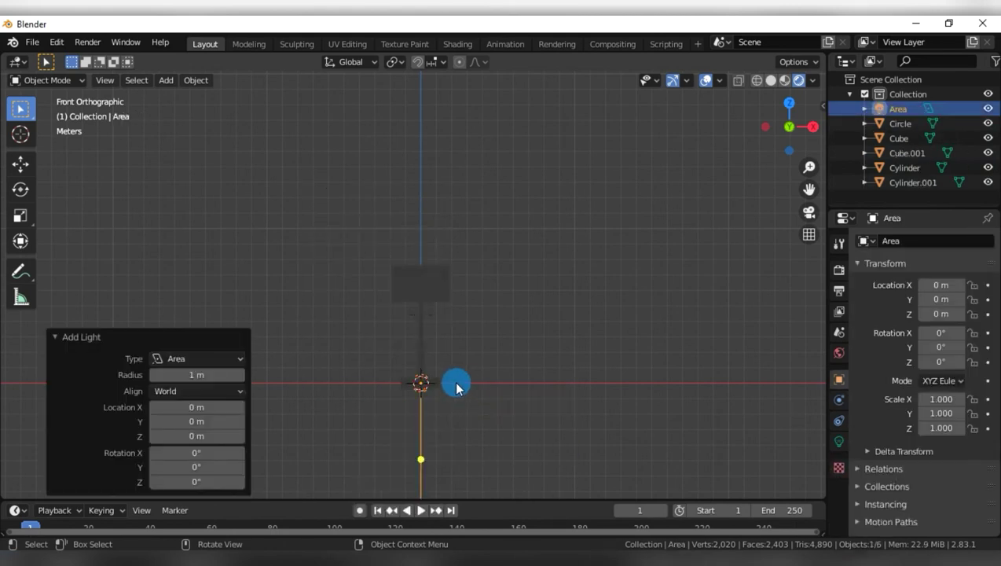
{"action": "key", "text": "g"}
{"action": "key", "text": "z"}
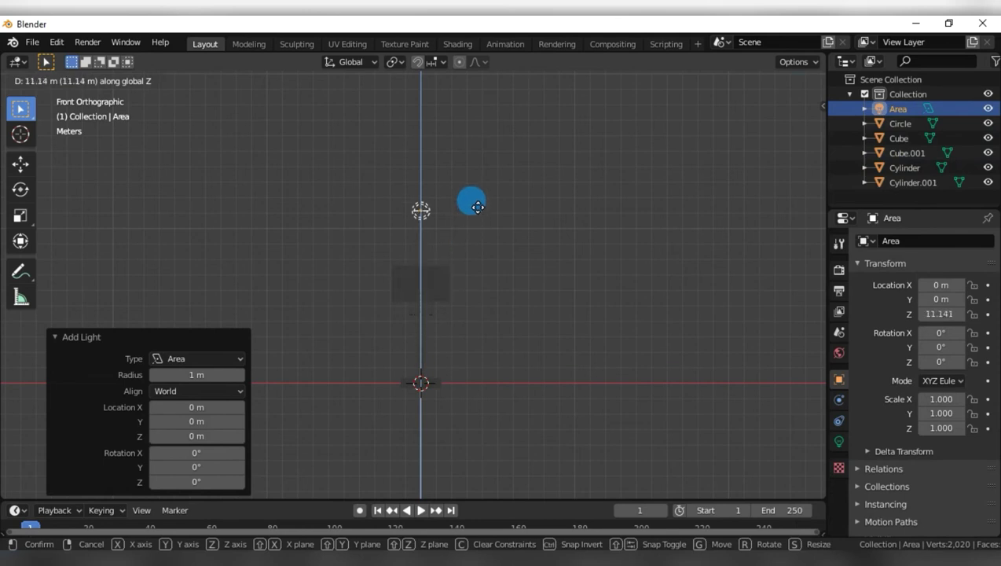
{"action": "left_click", "coordinate": [477, 205]}
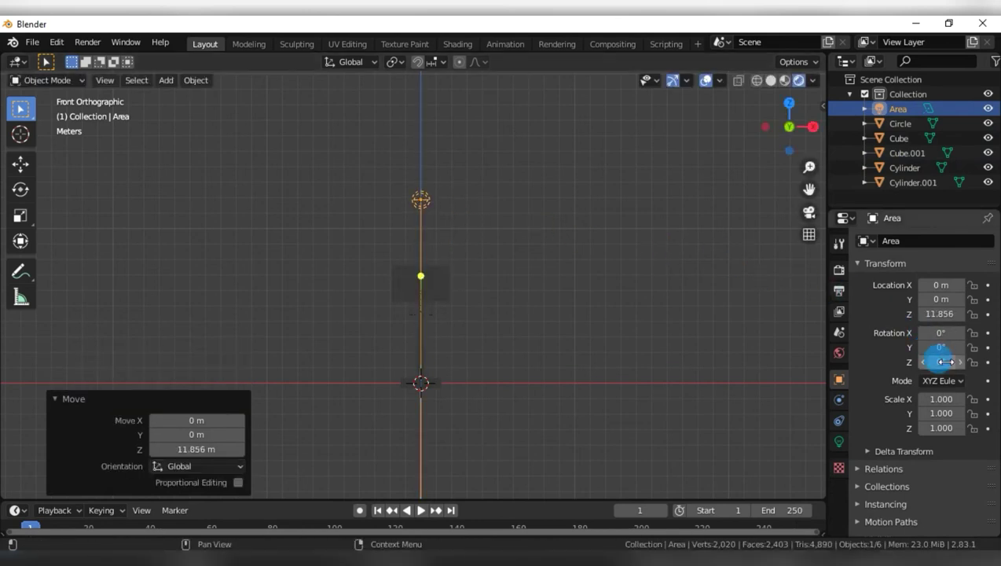
Raise the area light's power to 1000 W.
{"action": "left_click", "coordinate": [839, 441]}
{"action": "left_click", "coordinate": [946, 337]}
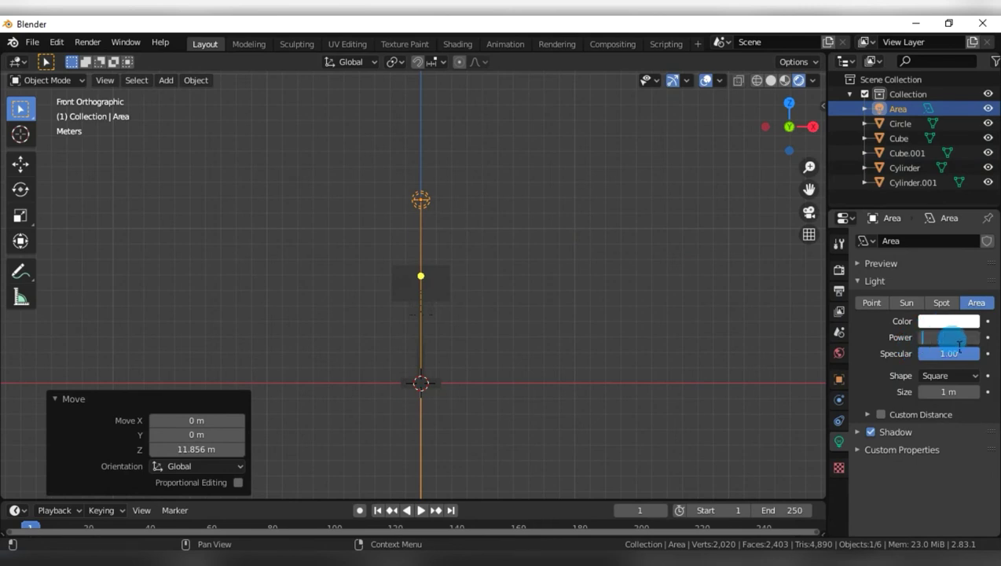
{"action": "type", "text": "500"}
{"action": "left_click", "coordinate": [854, 339]}
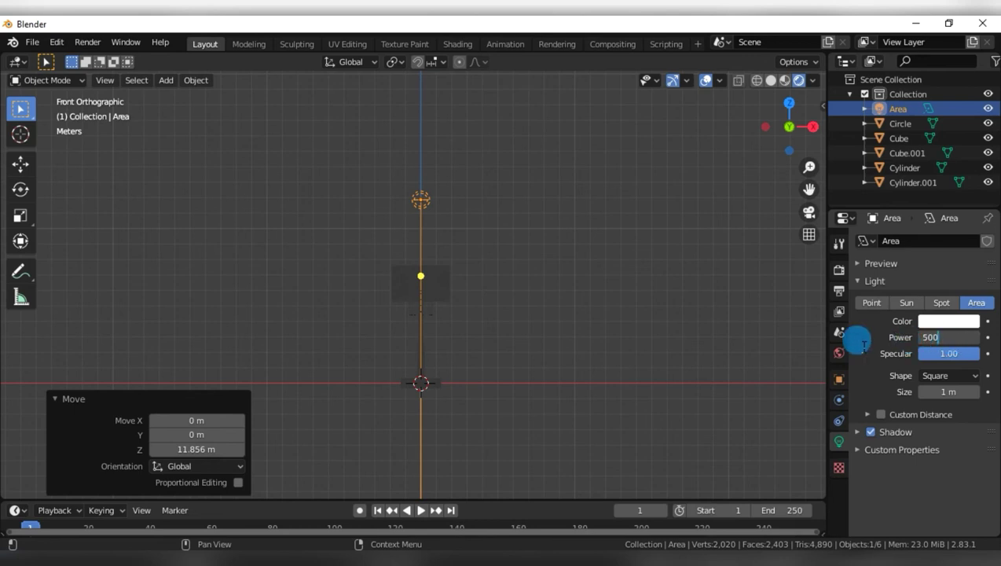
{"action": "mouse_move", "coordinate": [684, 262]}
{"action": "middle_mouse_down"}
{"action": "mouse_move", "coordinate": [650, 305]}
{"action": "mouse_move", "coordinate": [501, 345]}
{"action": "mouse_move", "coordinate": [626, 315]}
{"action": "middle_mouse_up"}
{"action": "mouse_move", "coordinate": [303, 102]}
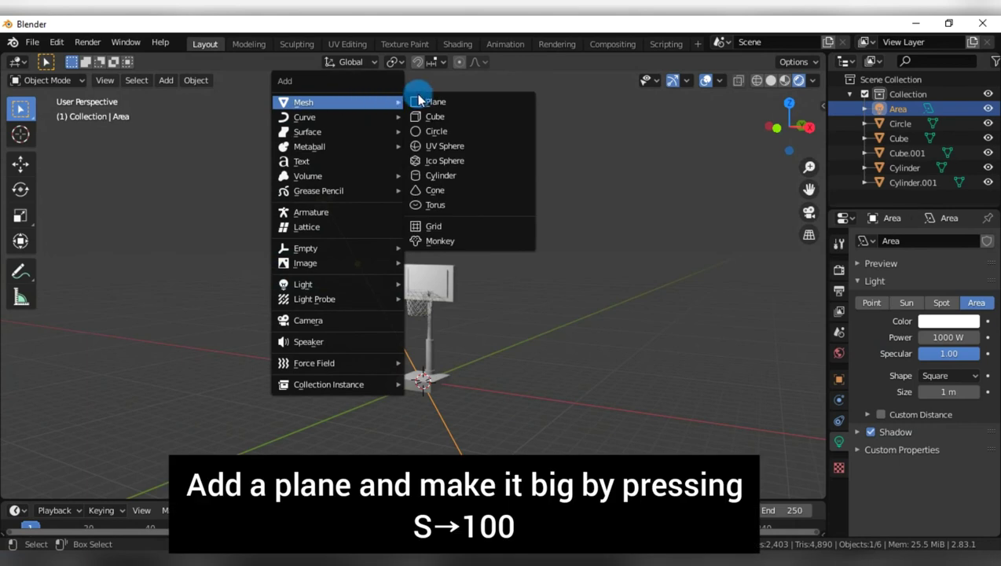
Add a plane and scale it up hugely into a floor under the hoop.
{"action": "left_click", "coordinate": [425, 104]}
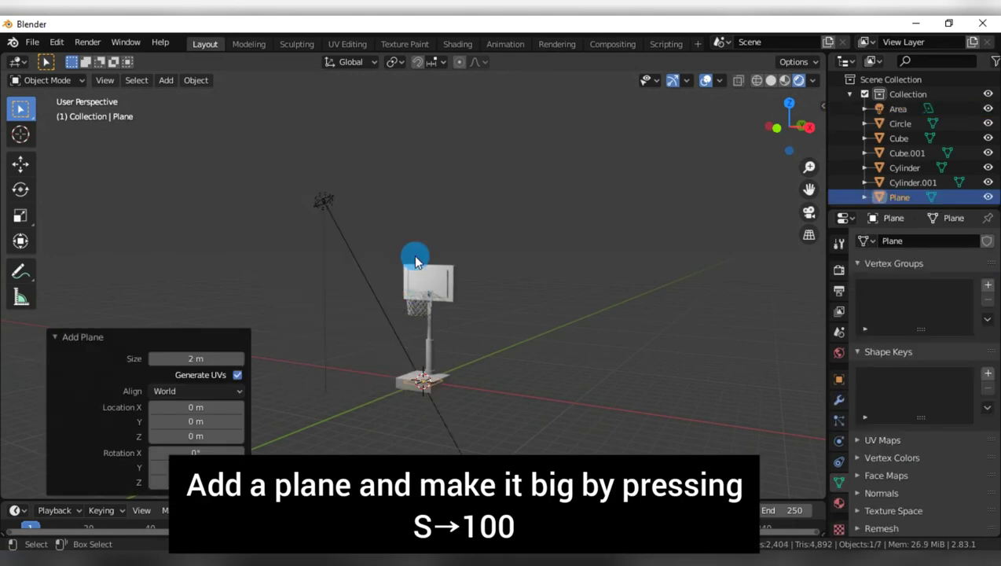
{"action": "type", "text": "s"}
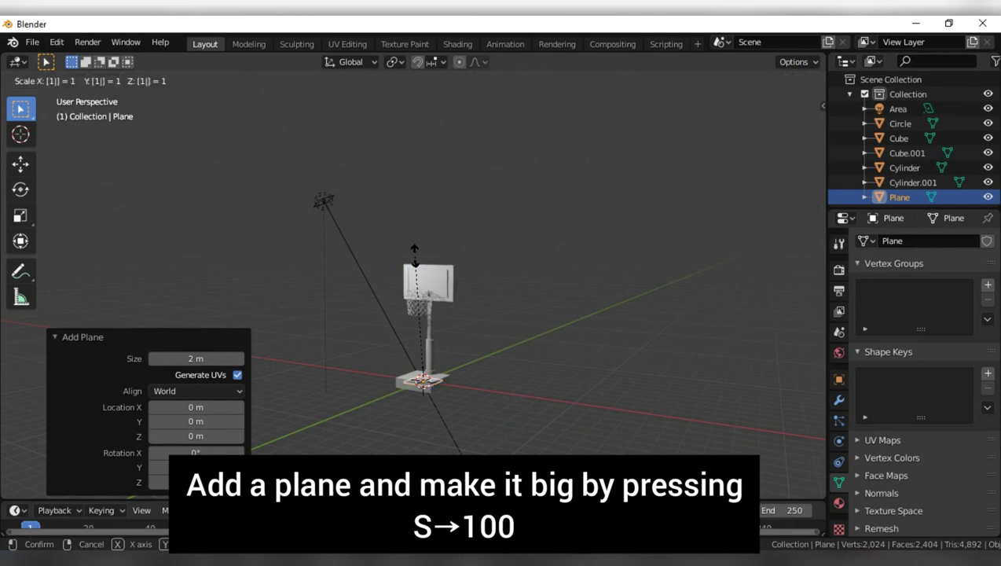
{"action": "type", "text": "000"}
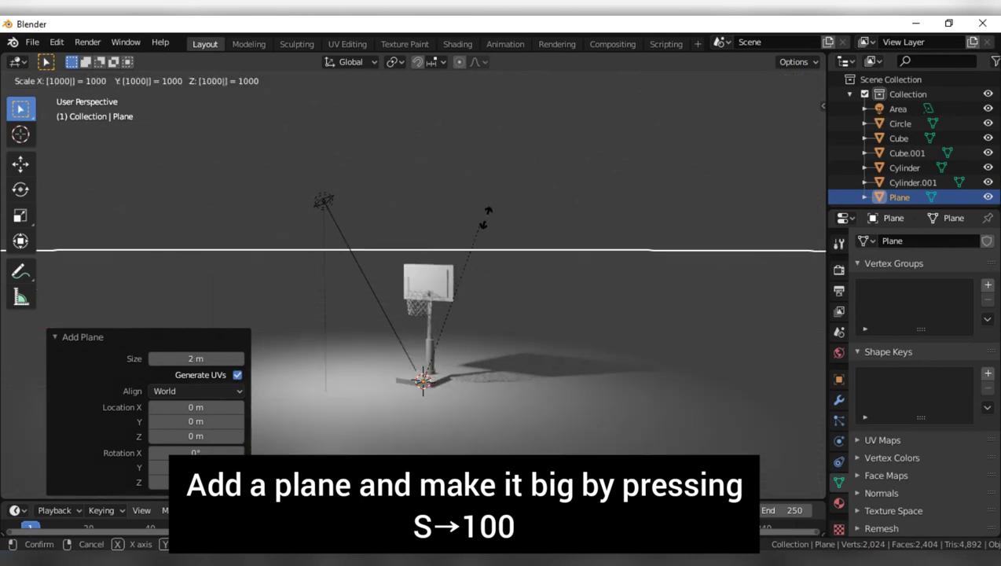
{"action": "left_click", "coordinate": [509, 185]}
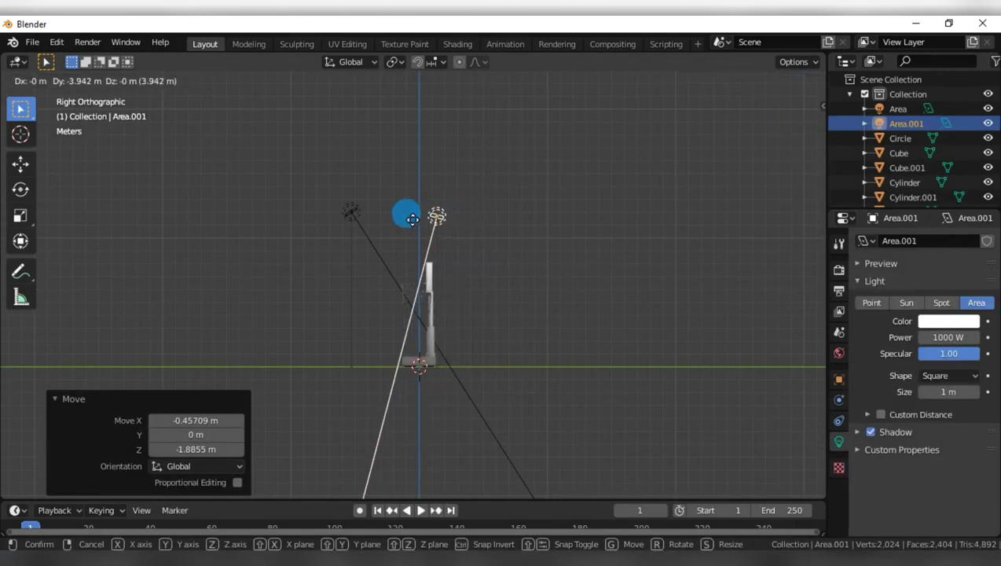
Position the second area light beside the hoop, shining down on the scene.
{"action": "left_click_drag", "start_coordinate": [362, 218], "coordinate": [371, 209]}
{"action": "left_click_drag", "start_coordinate": [352, 273], "coordinate": [411, 310]}
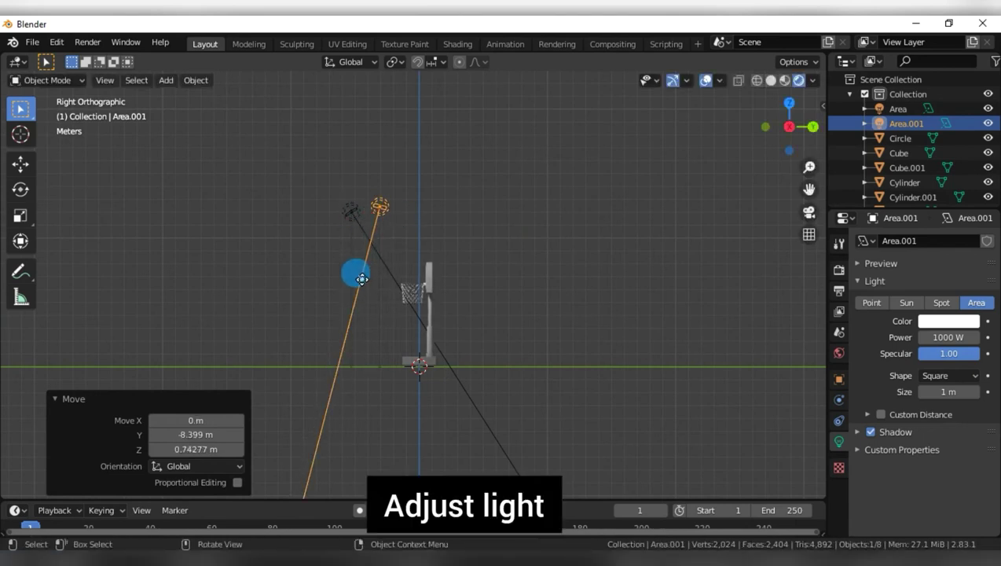
{"action": "mouse_move", "coordinate": [335, 309]}
{"action": "middle_mouse_down"}
{"action": "mouse_move", "coordinate": [504, 328]}
{"action": "mouse_move", "coordinate": [537, 307]}
{"action": "mouse_move", "coordinate": [397, 306]}
{"action": "mouse_move", "coordinate": [487, 279]}
{"action": "middle_mouse_up"}
{"action": "scroll", "coordinate": [504, 328], "scroll_direction": "up", "scroll_amount": 4}
{"action": "scroll", "coordinate": [500, 279], "scroll_direction": "down", "scroll_amount": 3}
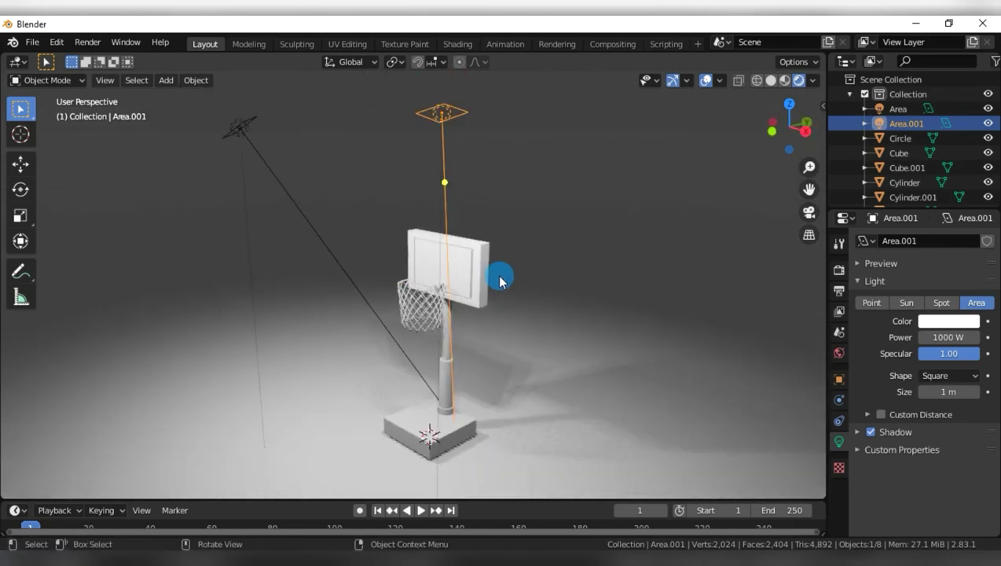
{"action": "left_click", "coordinate": [217, 146]}
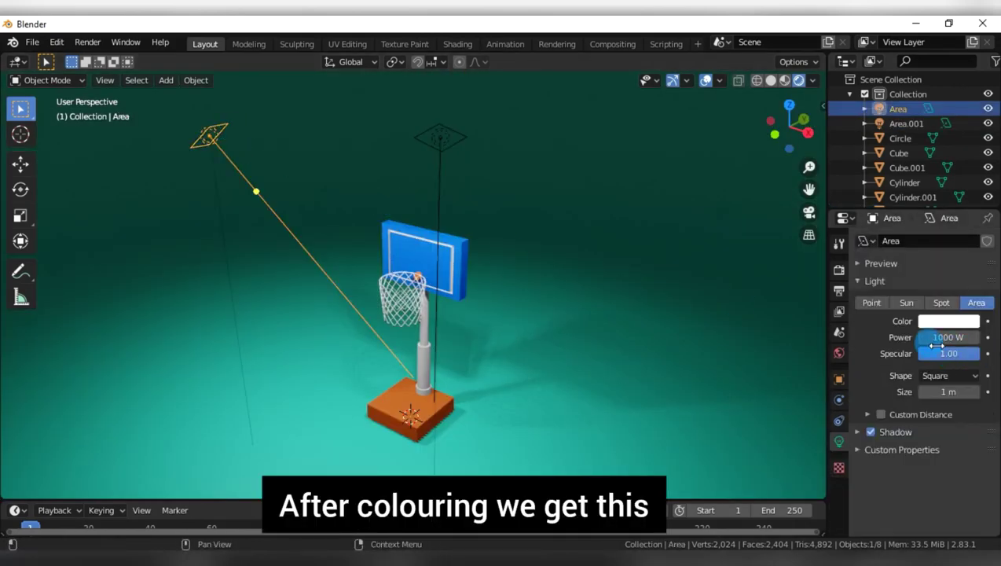
Set the angled area light's colour to a strong green.
{"action": "left_click", "coordinate": [946, 325]}
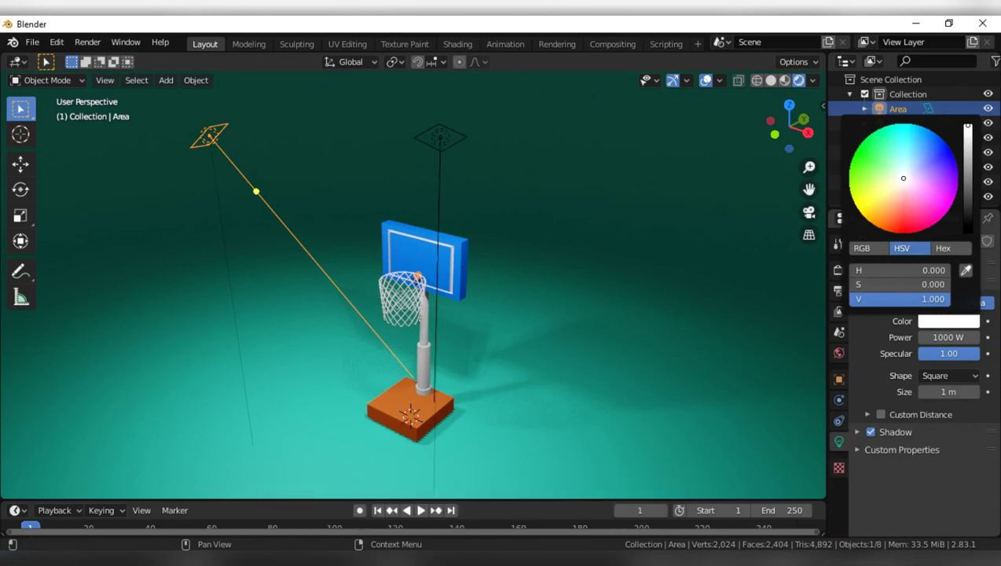
{"action": "left_click", "coordinate": [868, 179]}
{"action": "mouse_move", "coordinate": [868, 178]}
{"action": "left_mouse_down"}
{"action": "mouse_move", "coordinate": [862, 214]}
{"action": "mouse_move", "coordinate": [856, 203]}
{"action": "left_mouse_up"}
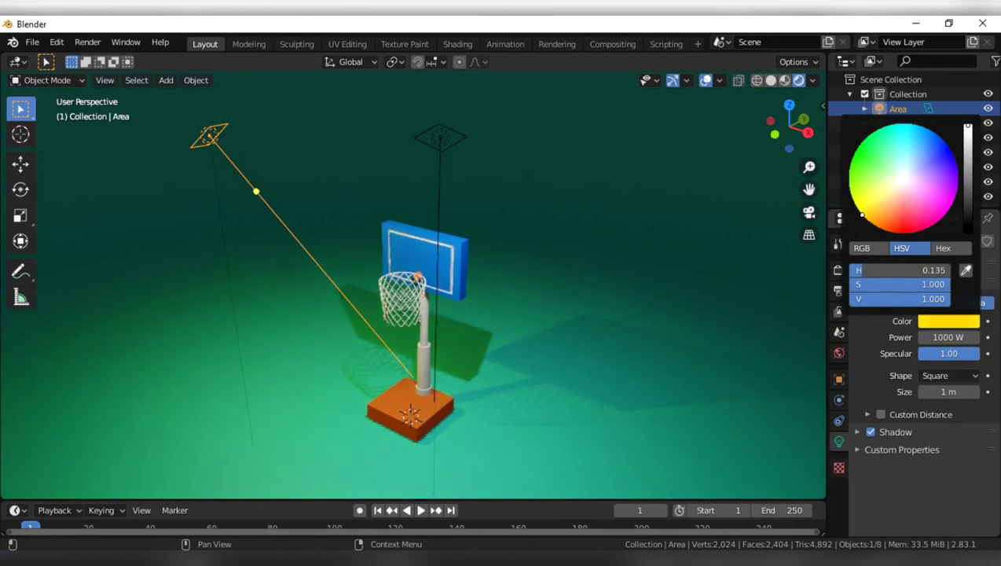
{"action": "mouse_move", "coordinate": [855, 202]}
{"action": "left_mouse_down"}
{"action": "mouse_move", "coordinate": [887, 230]}
{"action": "mouse_move", "coordinate": [881, 186]}
{"action": "mouse_move", "coordinate": [863, 169]}
{"action": "left_mouse_up"}
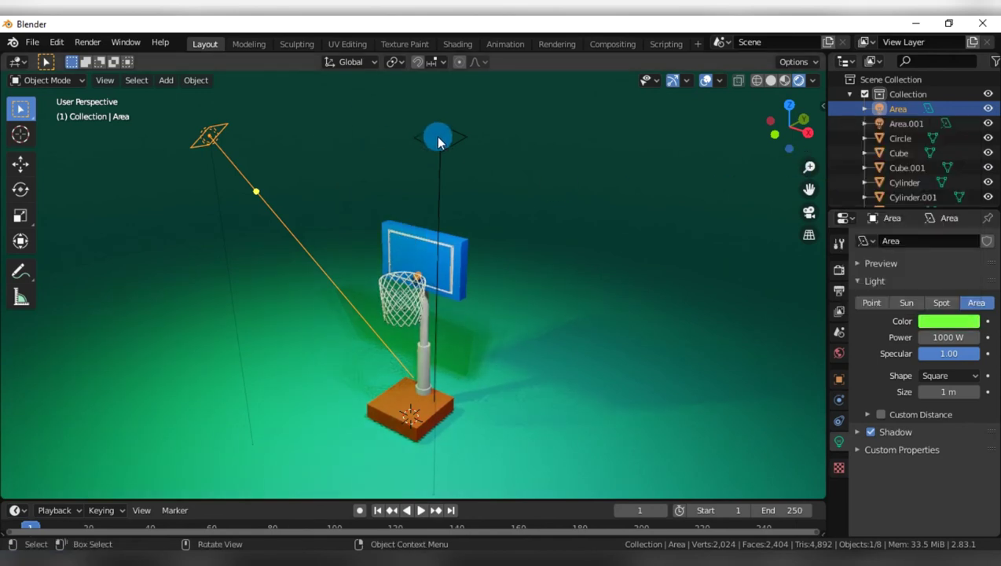
Give the overhead area light a pale yellow colour.
{"action": "left_click", "coordinate": [439, 138]}
{"action": "left_click", "coordinate": [927, 319]}
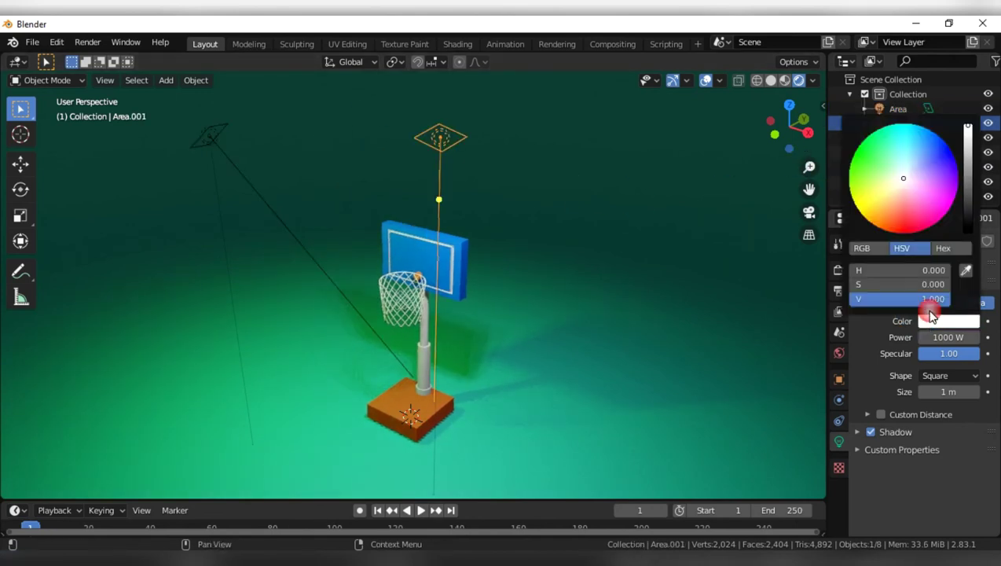
{"action": "mouse_move", "coordinate": [905, 181]}
{"action": "left_mouse_down"}
{"action": "mouse_move", "coordinate": [918, 169]}
{"action": "mouse_move", "coordinate": [890, 189]}
{"action": "left_mouse_up"}
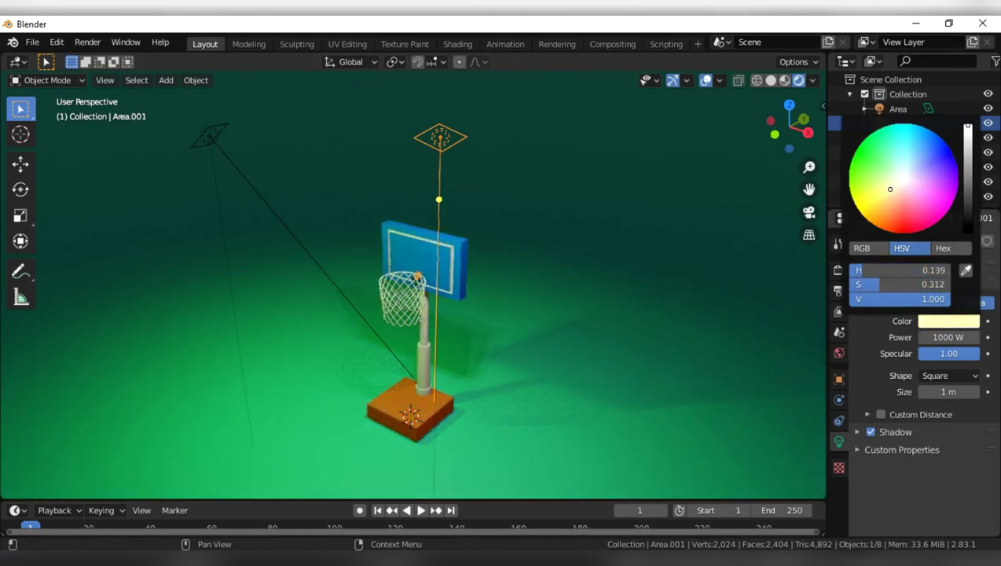
{"action": "left_click", "coordinate": [472, 233]}
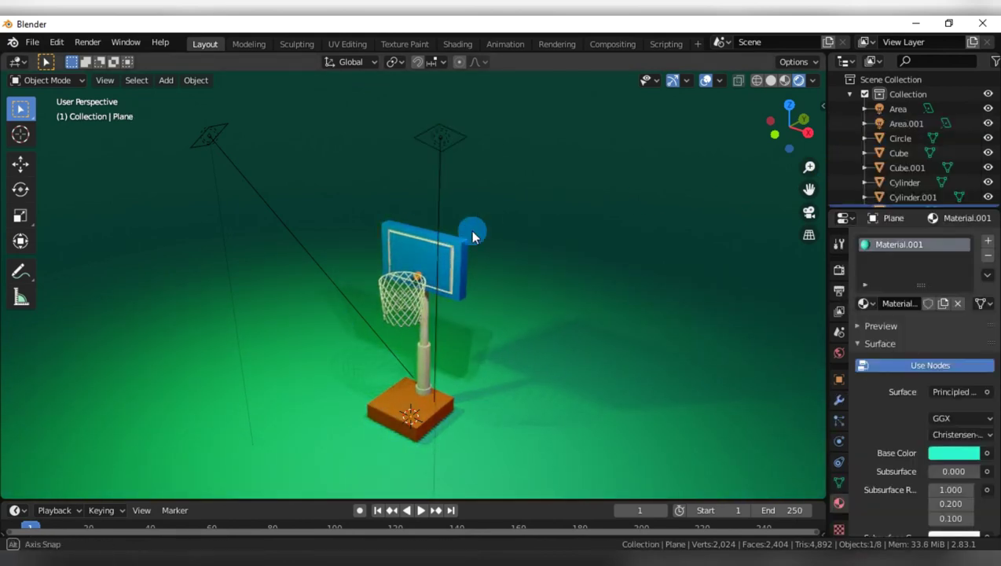
{"action": "middle_click_drag", "start_coordinate": [471, 233], "coordinate": [413, 231]}
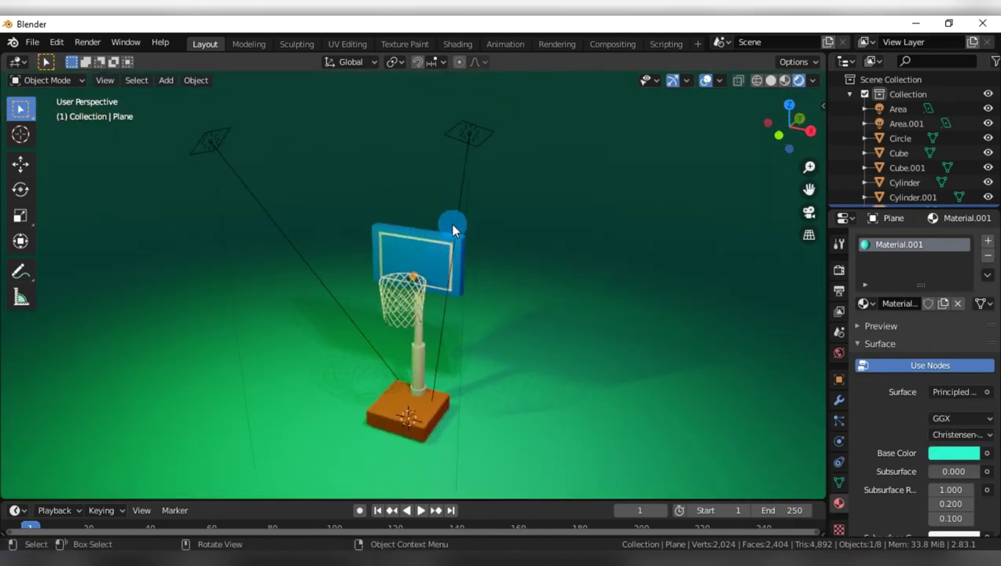
{"action": "scroll", "coordinate": [503, 233], "scroll_direction": "up", "scroll_amount": 2}
{"action": "mouse_move", "coordinate": [557, 244]}
{"action": "middle_mouse_down"}
{"action": "mouse_move", "coordinate": [547, 244]}
{"action": "mouse_move", "coordinate": [585, 199]}
{"action": "middle_mouse_up"}
{"action": "left_click_drag", "start_coordinate": [809, 189], "coordinate": [807, 146]}
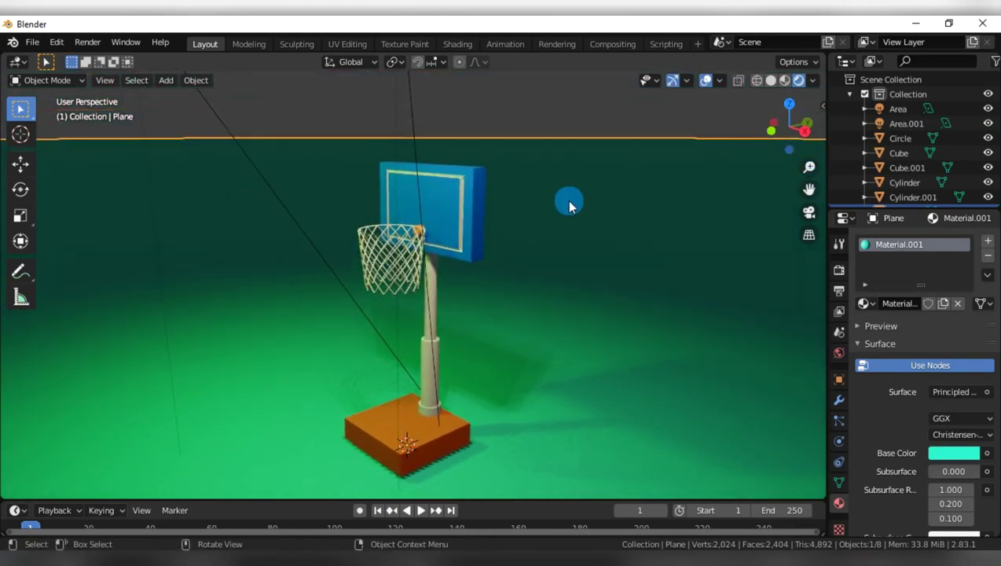
{"action": "mouse_move", "coordinate": [569, 204]}
{"action": "middle_mouse_down"}
{"action": "mouse_move", "coordinate": [561, 226]}
{"action": "mouse_move", "coordinate": [581, 231]}
{"action": "middle_mouse_up"}
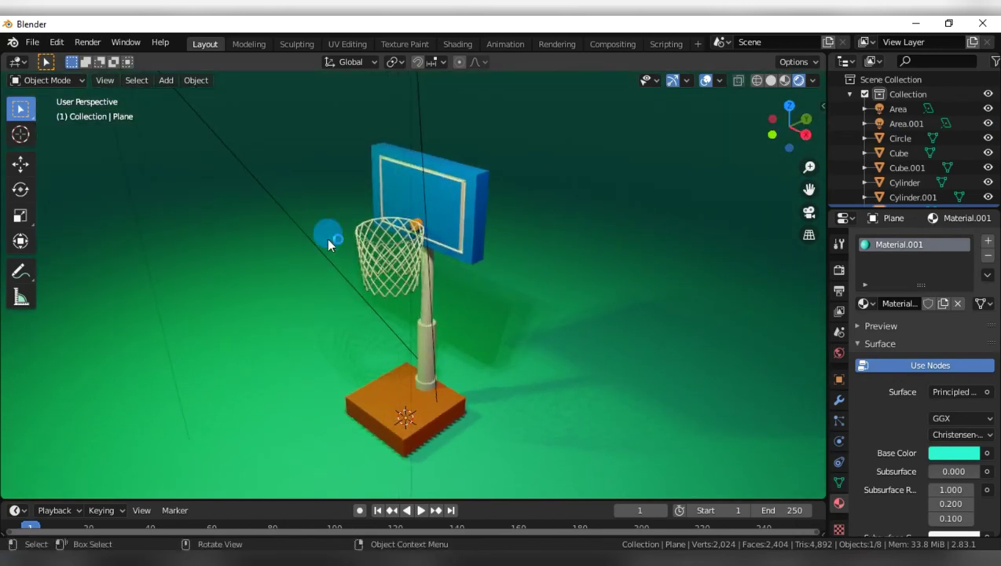